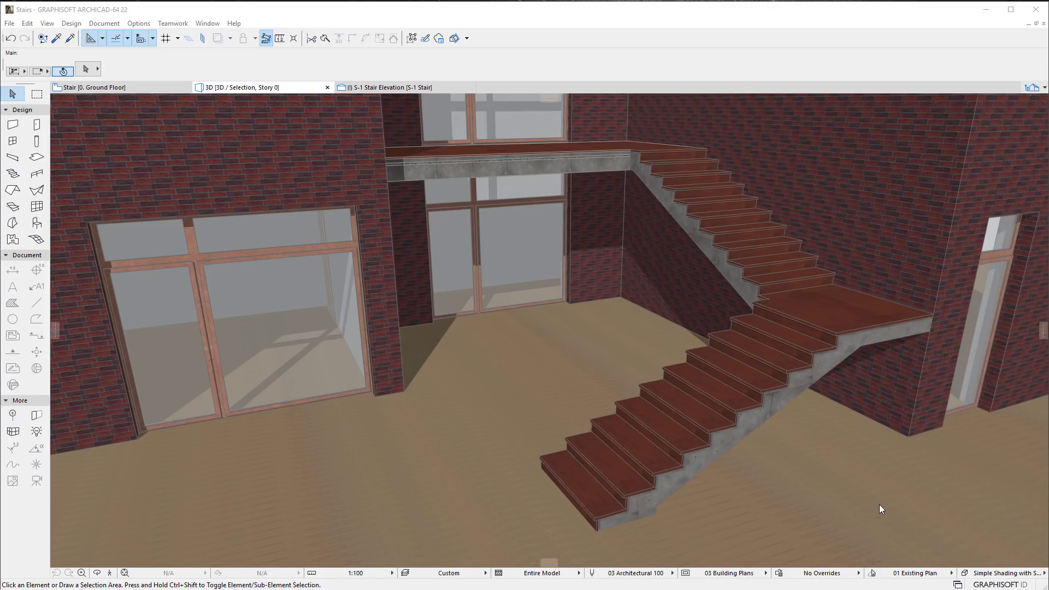
- Switch from the 3D view to the 'Stair [0. Ground Floor]' floor plan
click(137, 89)
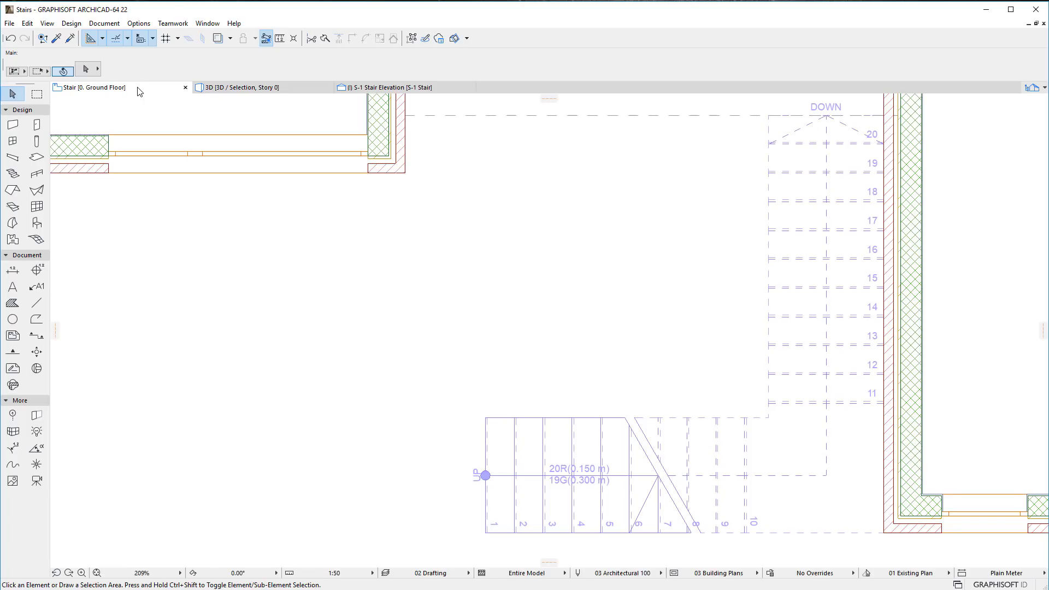
- Zoom in on the stair's lower flight and pick the Level Dimension tool
scroll(616, 332, up, 3)
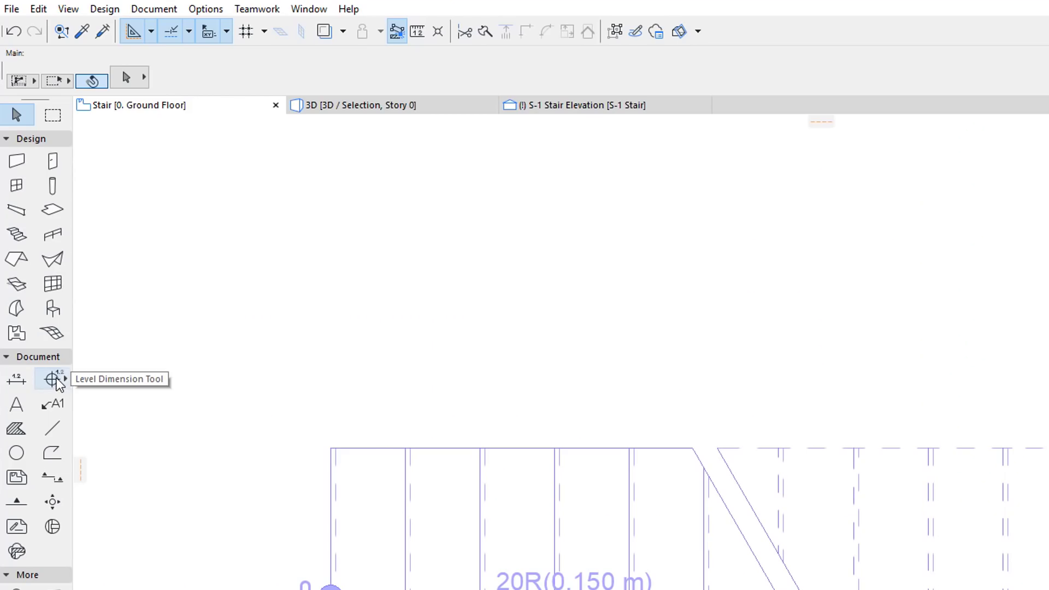
click(57, 378)
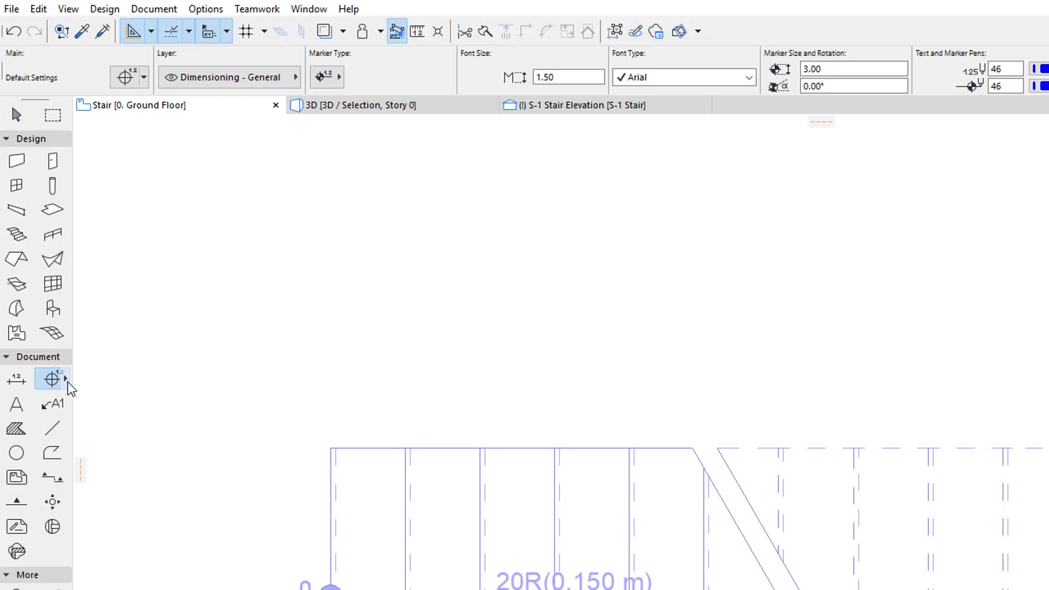
click(67, 382)
click(113, 456)
click(17, 113)
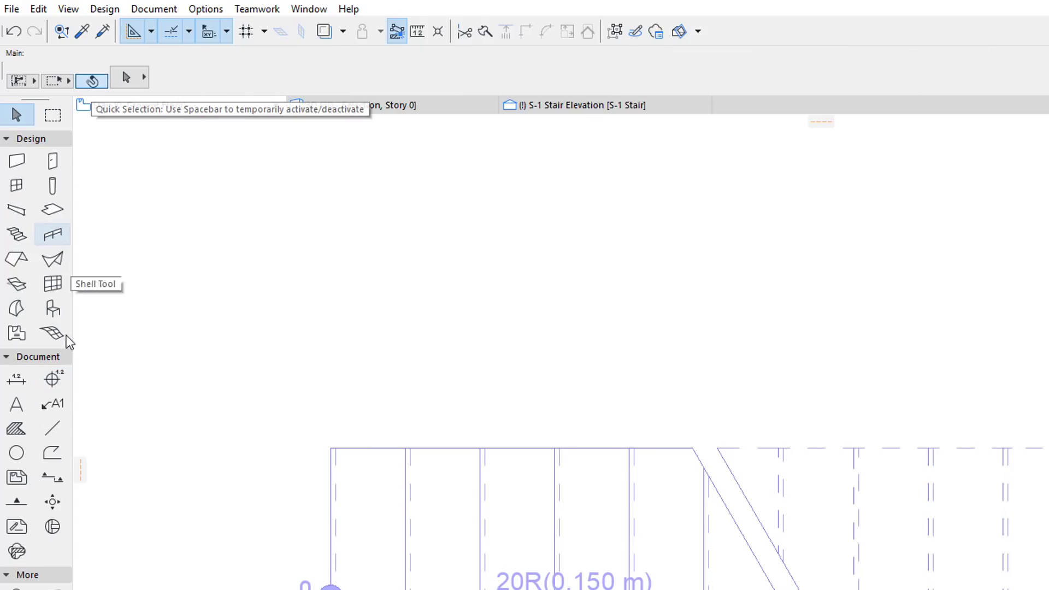
click(57, 385)
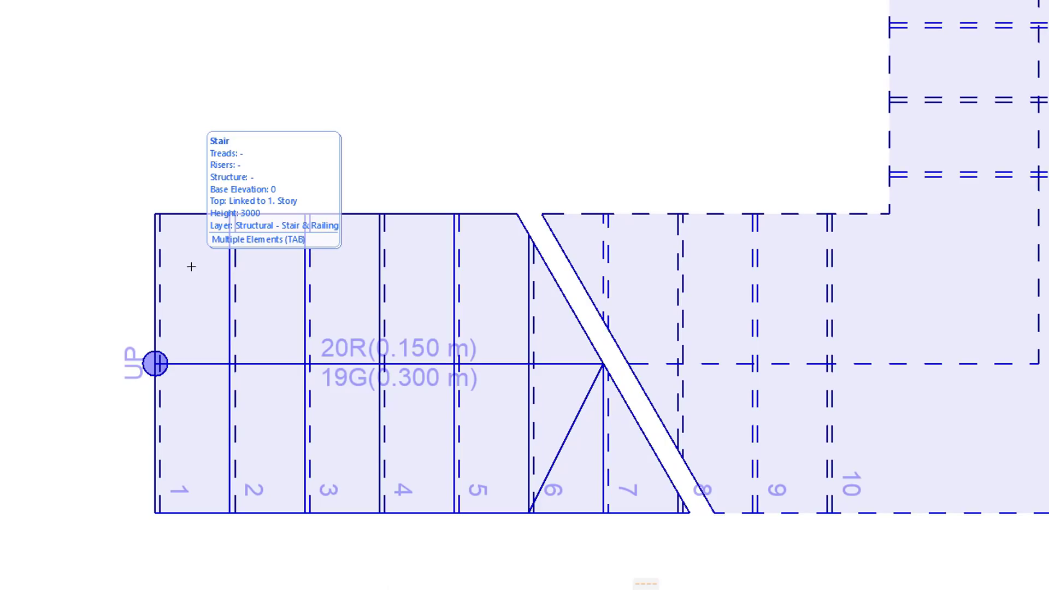
- Place level dimension markers of +0.150 on tread 1 and +1.200 on tread 8
key(Tab)
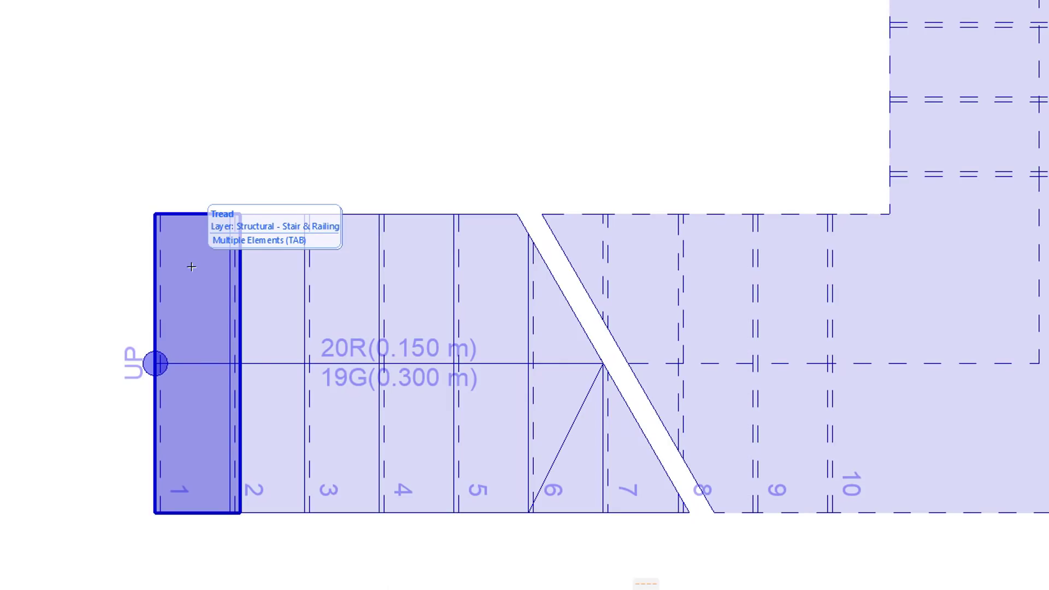
key(Tab)
key(Tab)
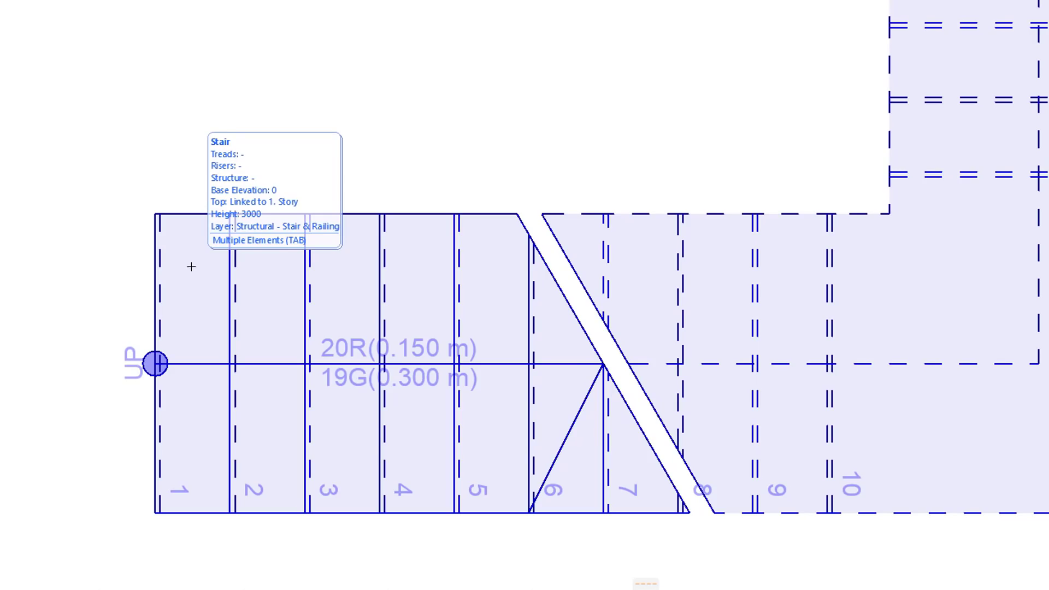
key(Tab)
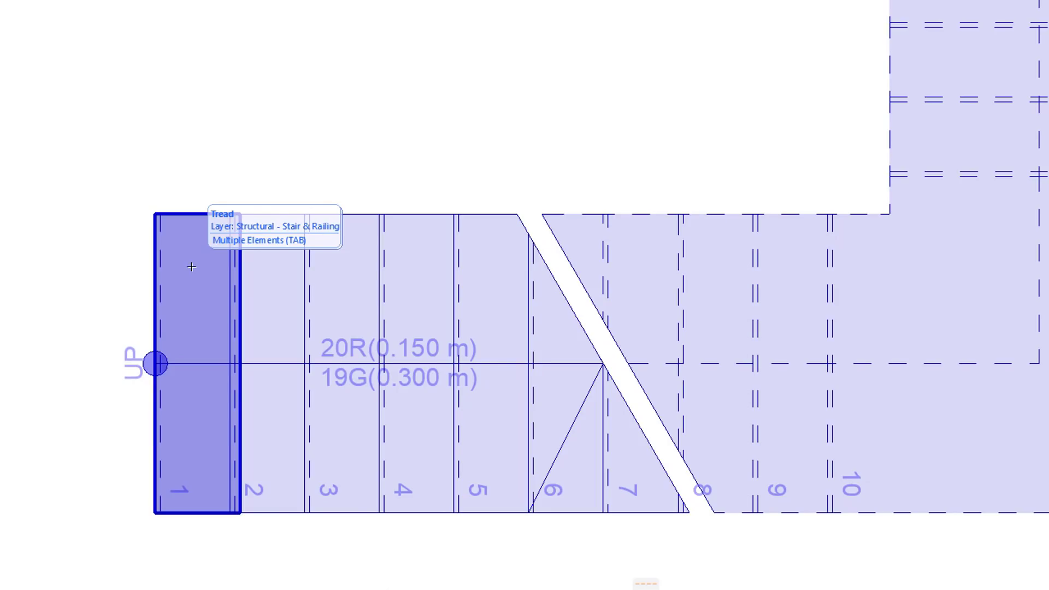
click(192, 266)
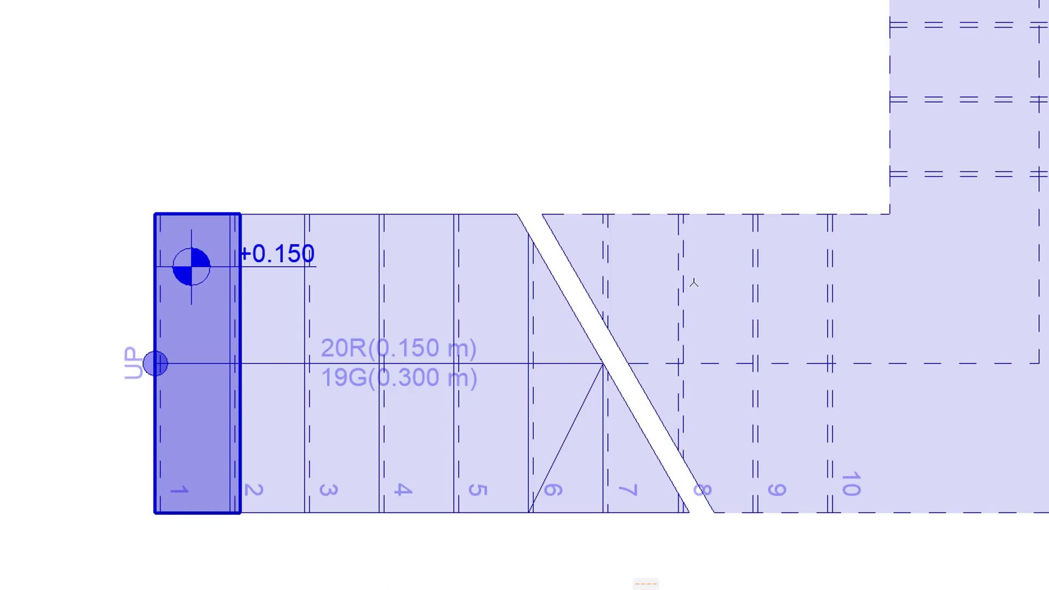
click(717, 271)
click(717, 271)
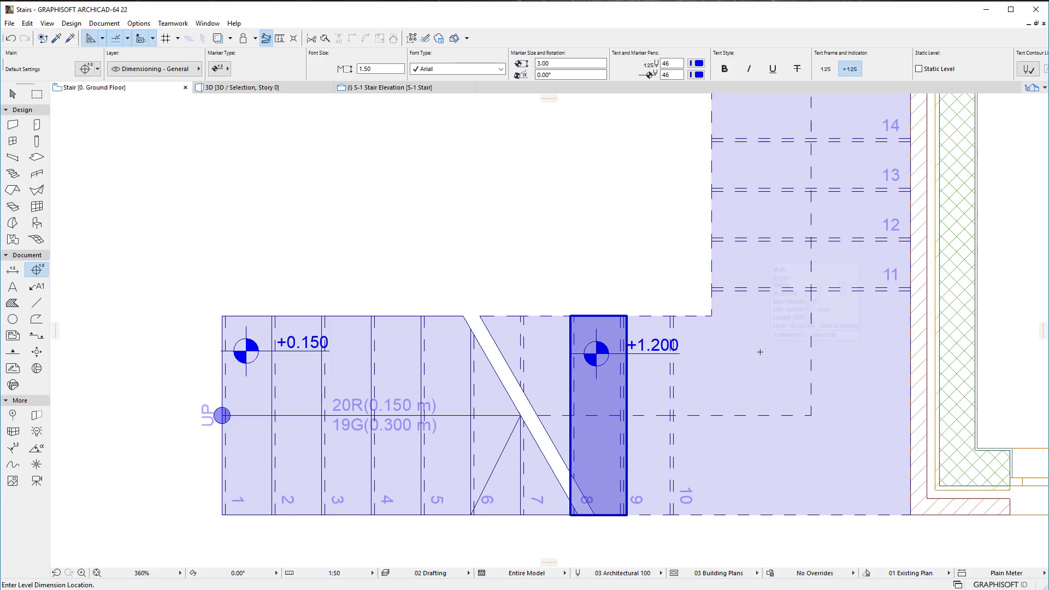
- Add a +1.500 marker on the landing and a differently styled +1.450 marker on the structure
click(761, 353)
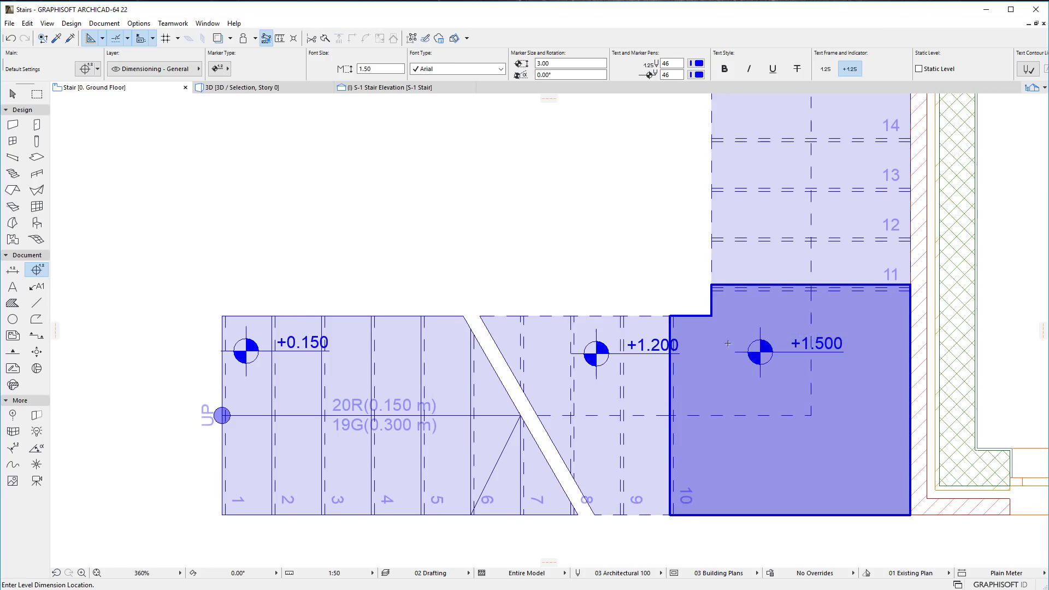
click(98, 69)
click(174, 115)
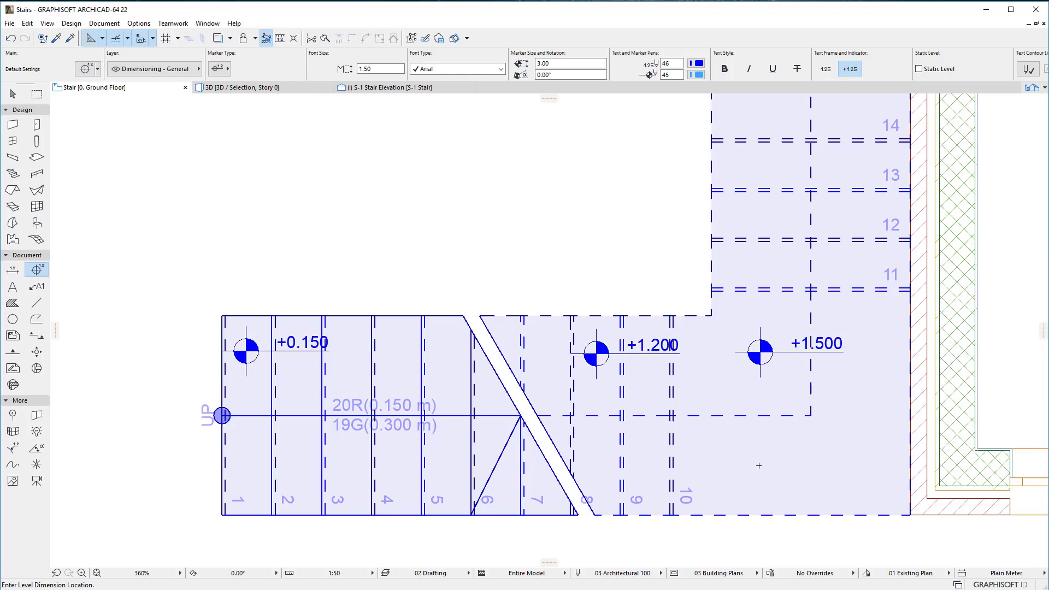
key(Tab)
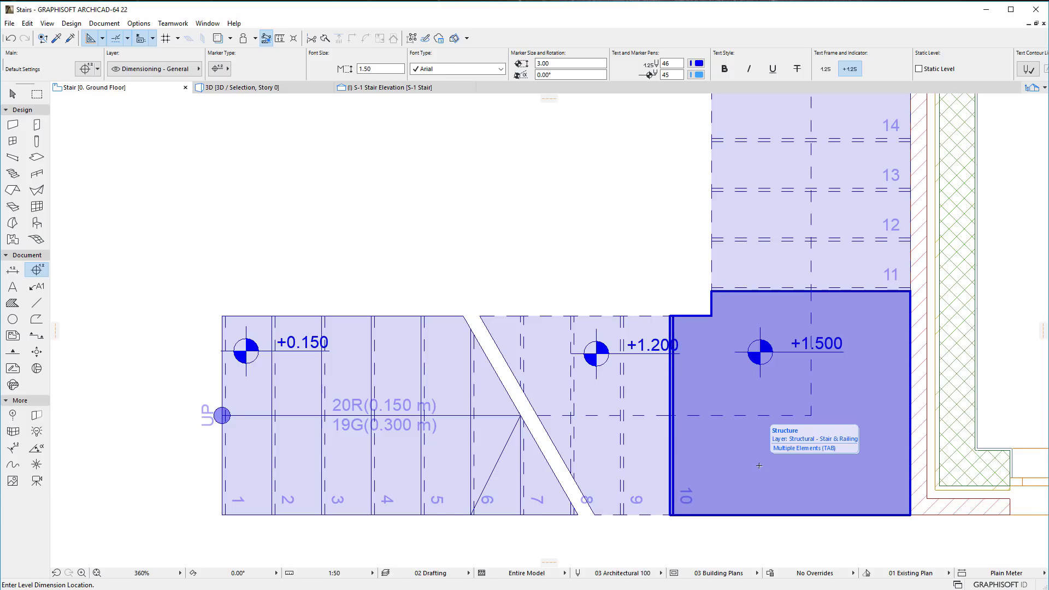
click(759, 465)
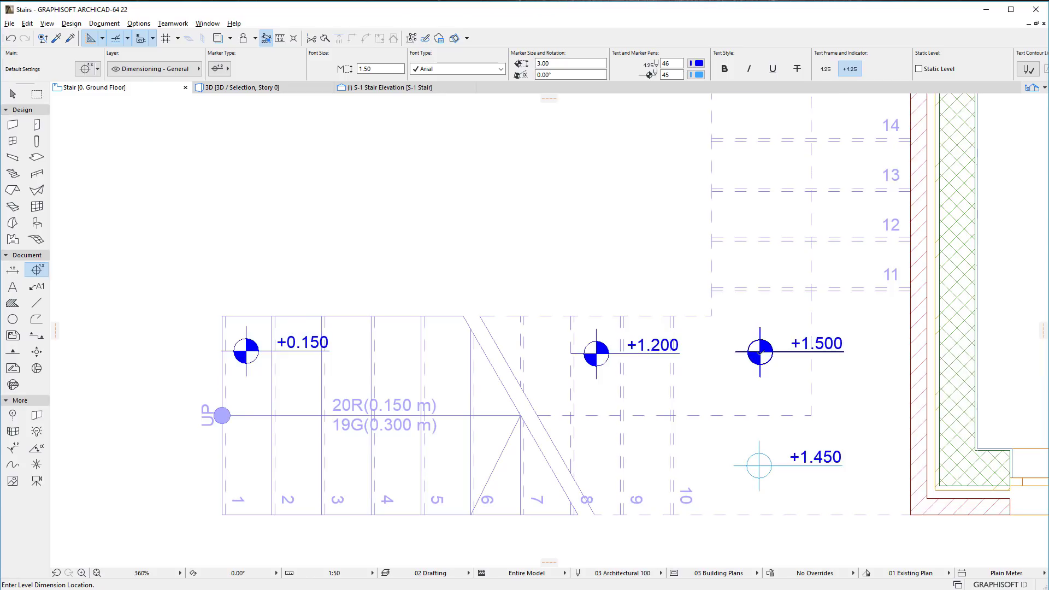
- Add +1.300 markers near treads 2 and 8, then select the stair in S-1 Stair Elevation
alt+click(763, 350)
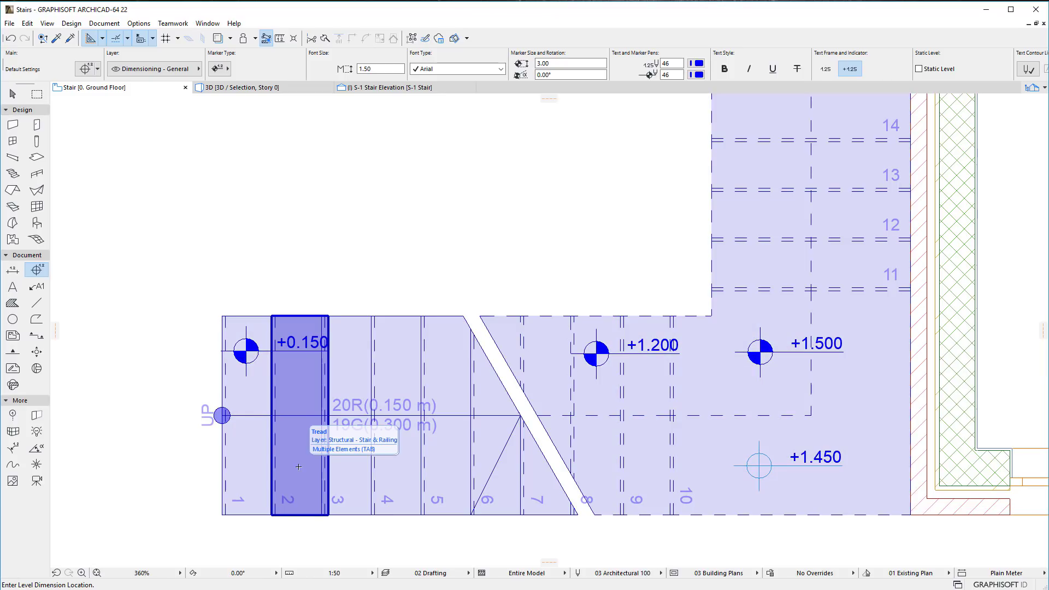
key(Tab)
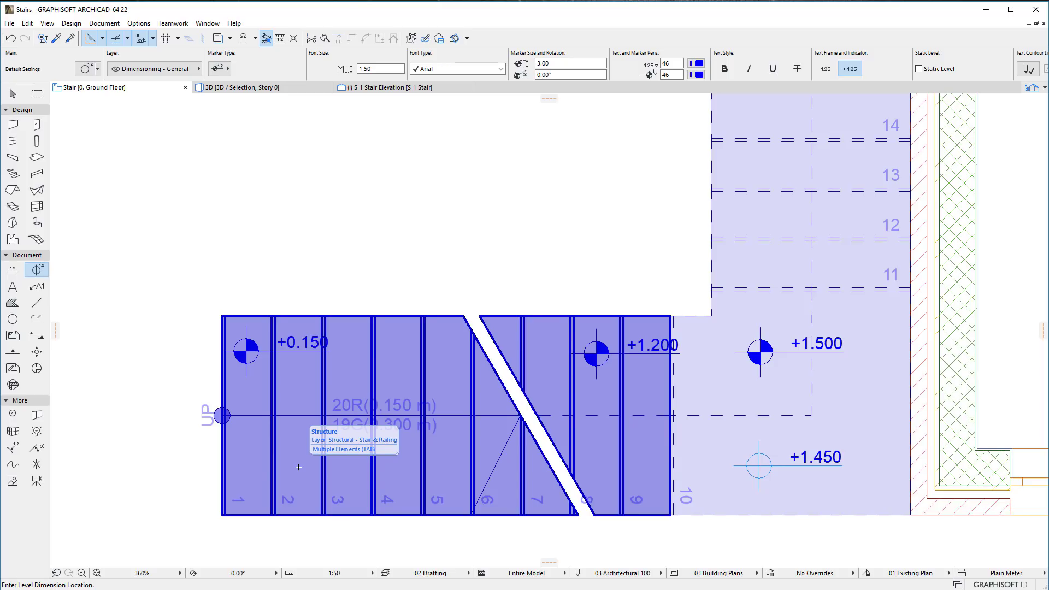
click(299, 467)
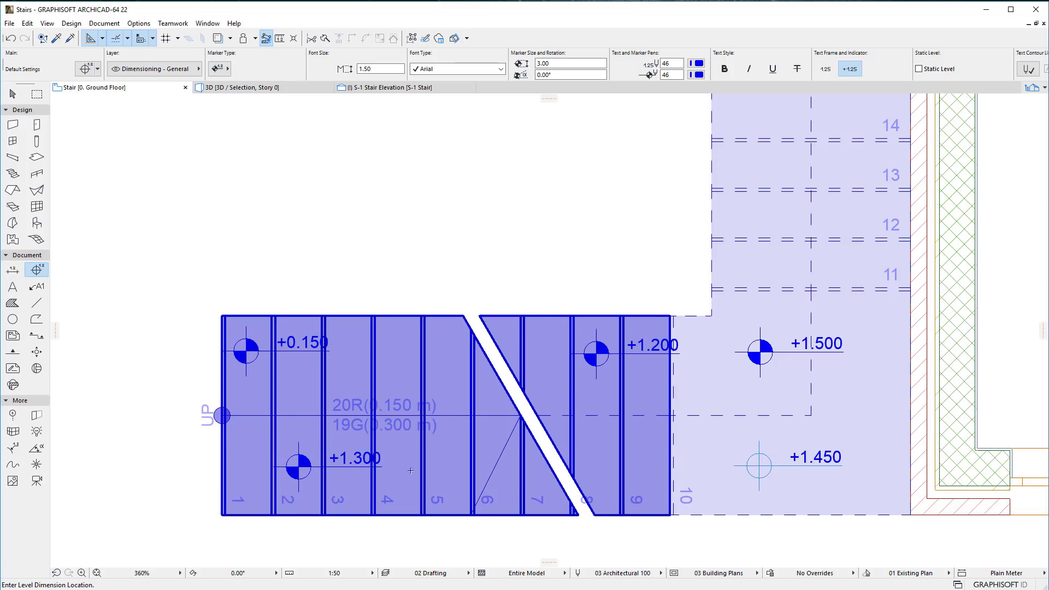
key(Tab)
click(599, 466)
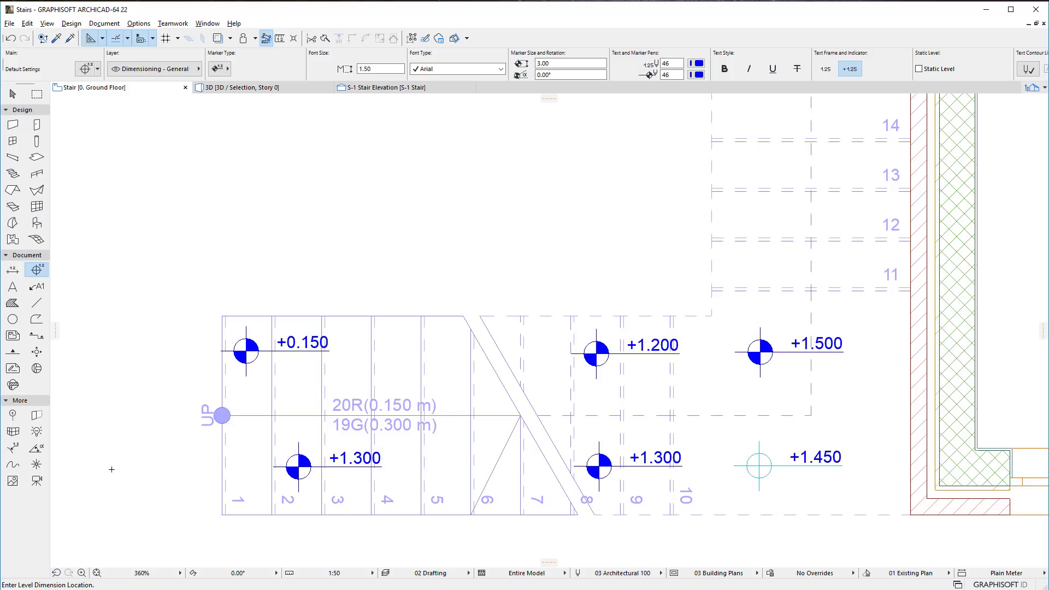
click(425, 89)
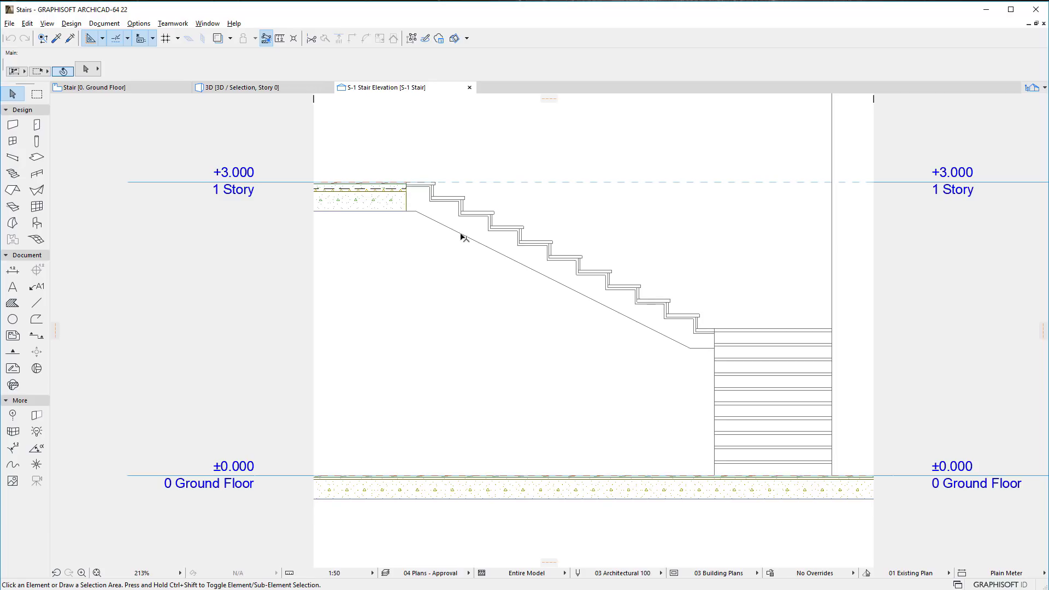
click(462, 236)
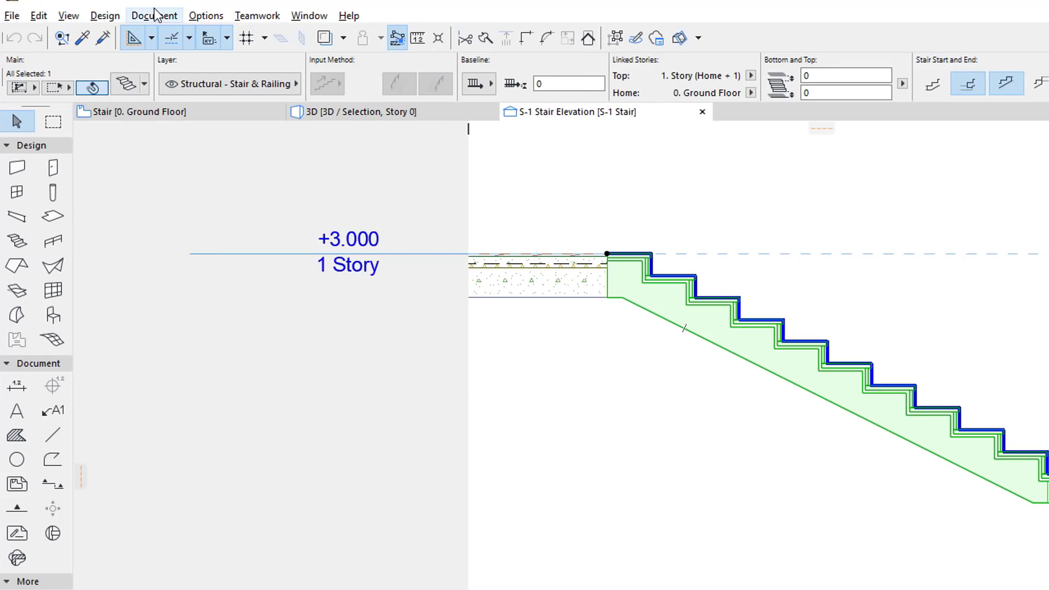
- Bring up Label Components of Selected Elements for the stair via Document > Annotation
click(106, 25)
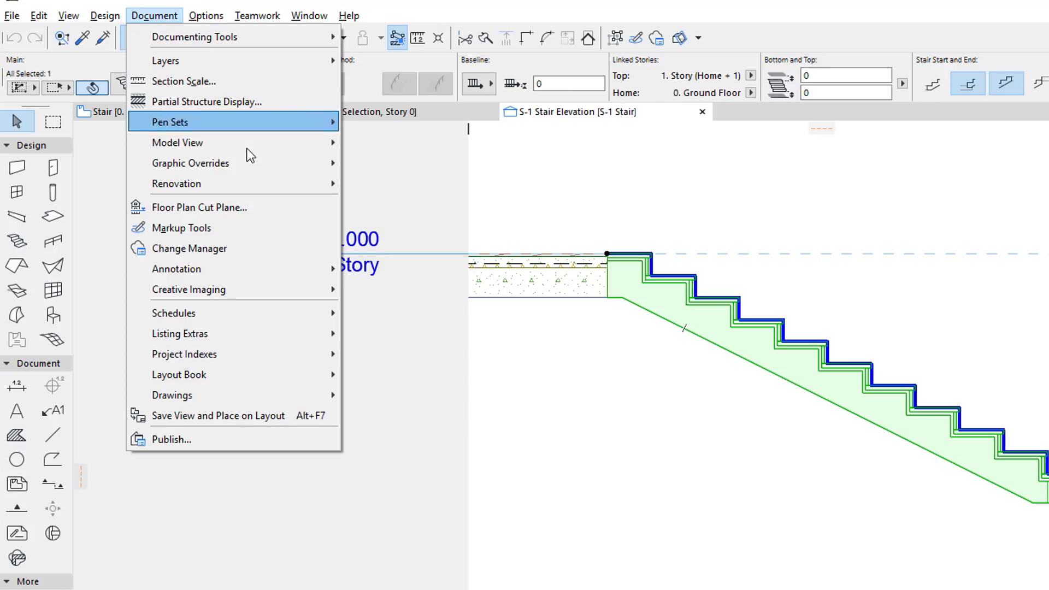
mouse_move(300, 270)
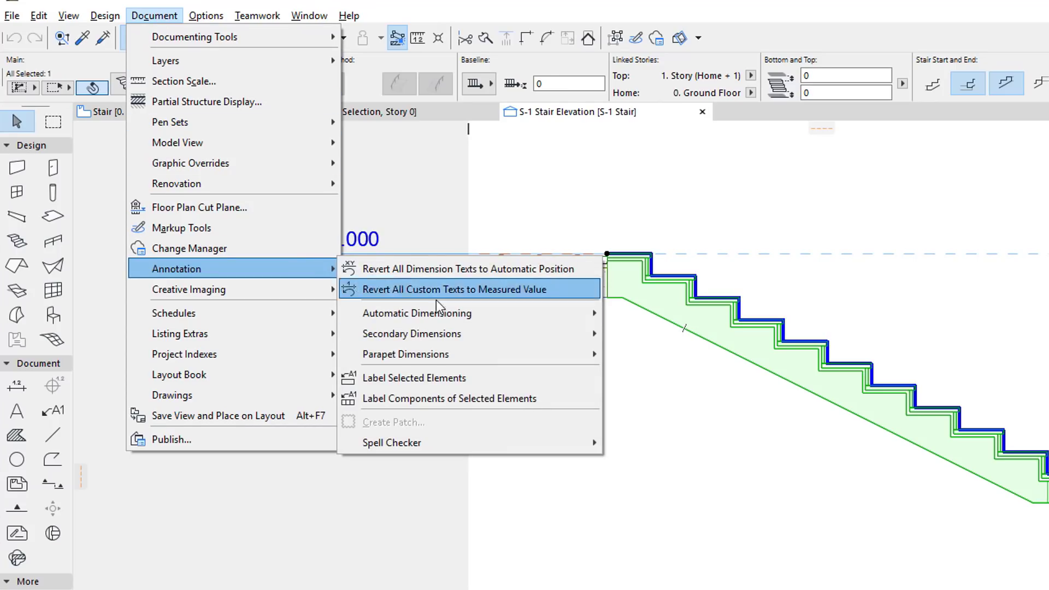
click(552, 401)
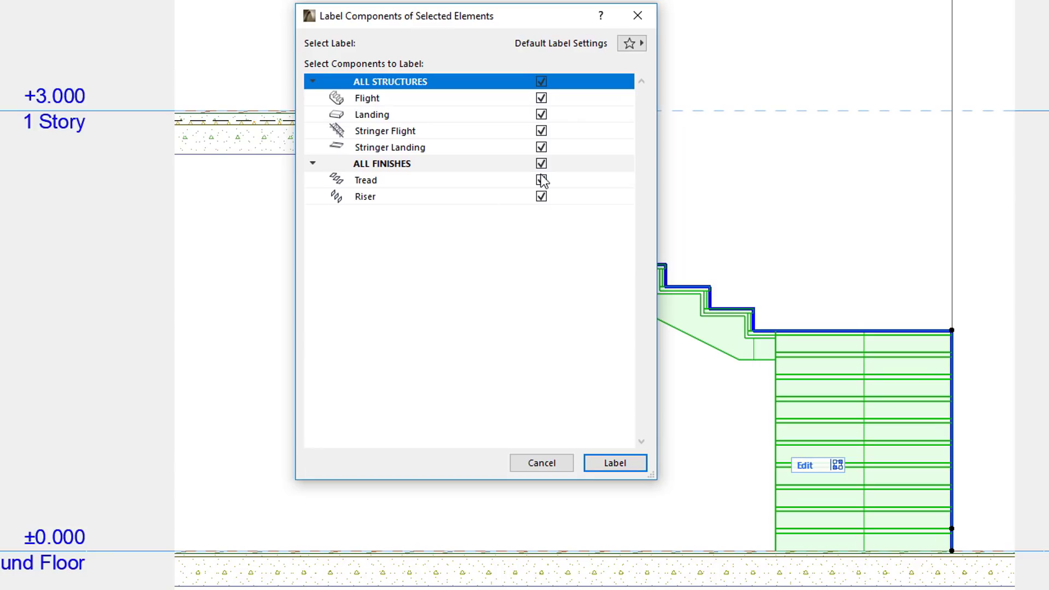
- Label only the tread components with the 'Label - Stair Tread Step Index' favorite
click(542, 82)
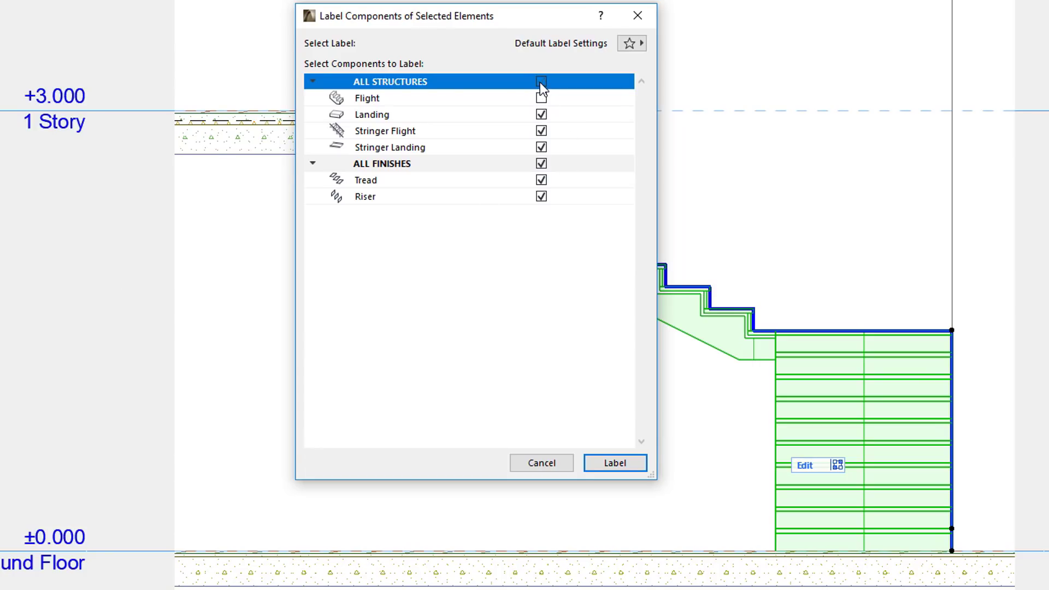
click(542, 198)
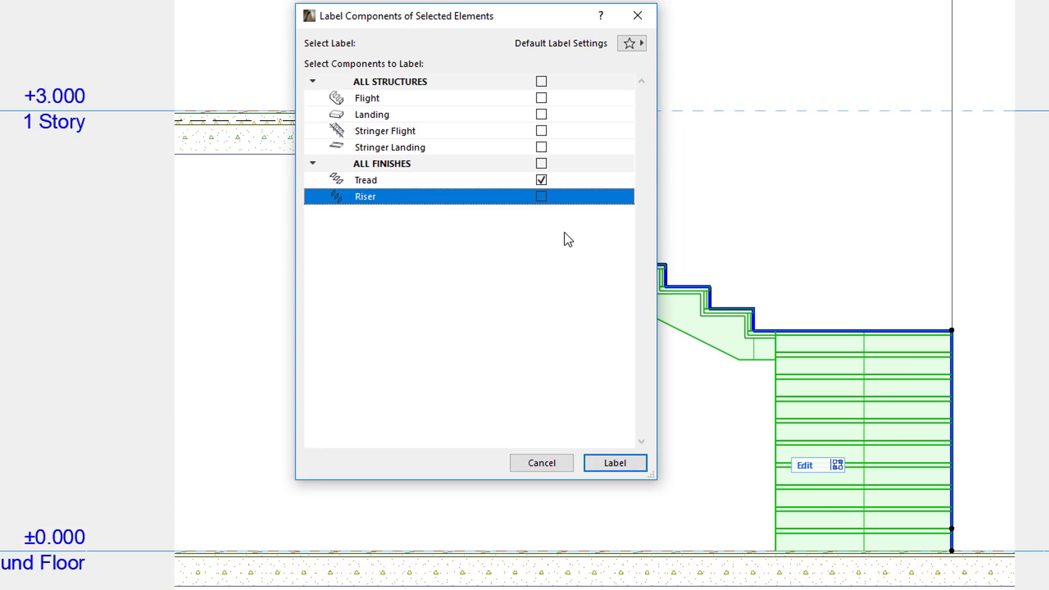
click(641, 44)
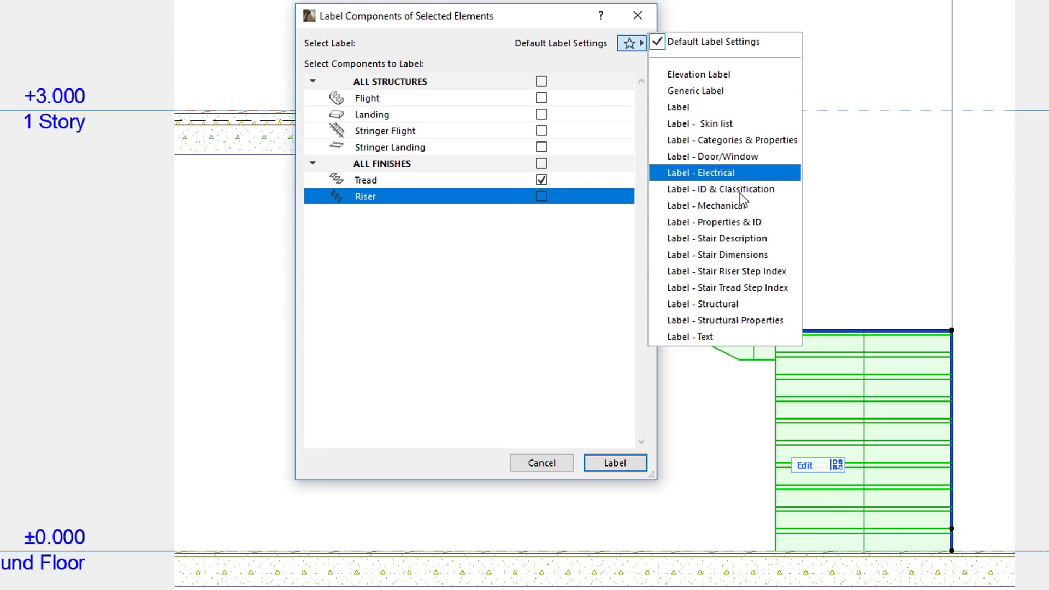
click(794, 289)
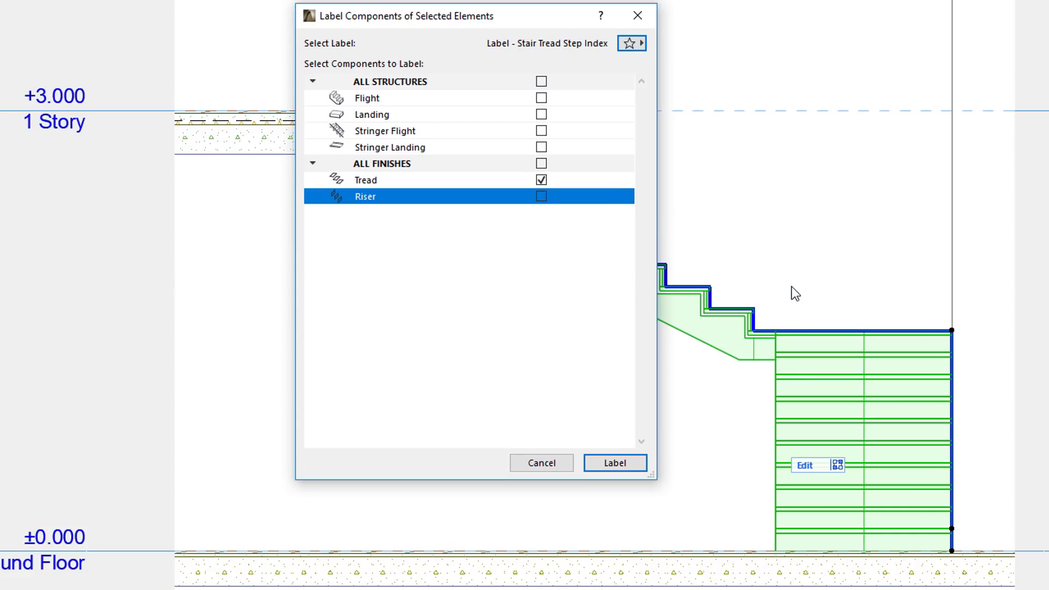
click(633, 464)
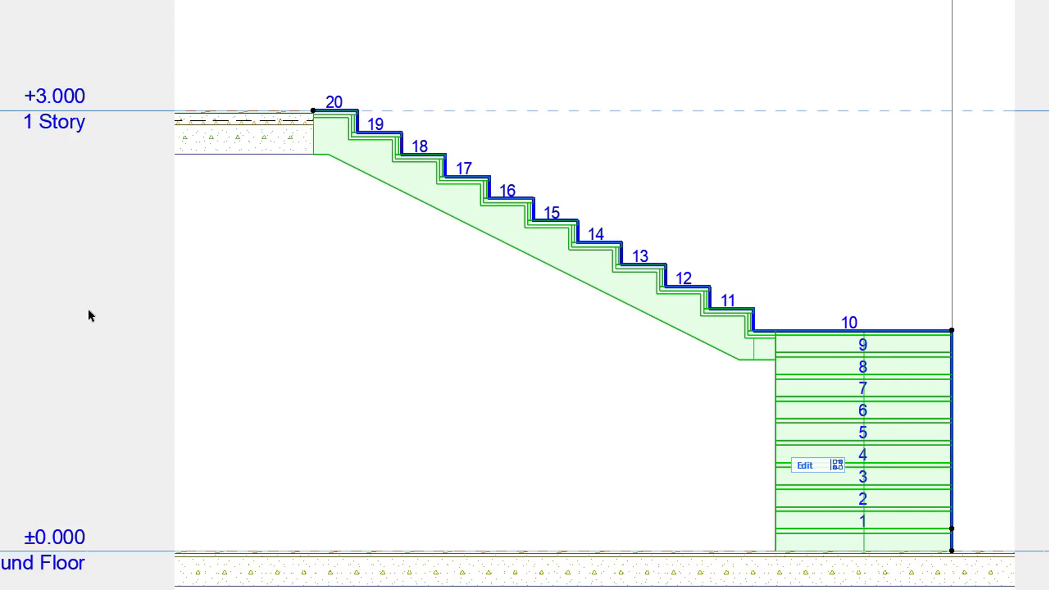
- Check label 20's #Step Index text, undo the tread labels, and reselect the stair
click(90, 311)
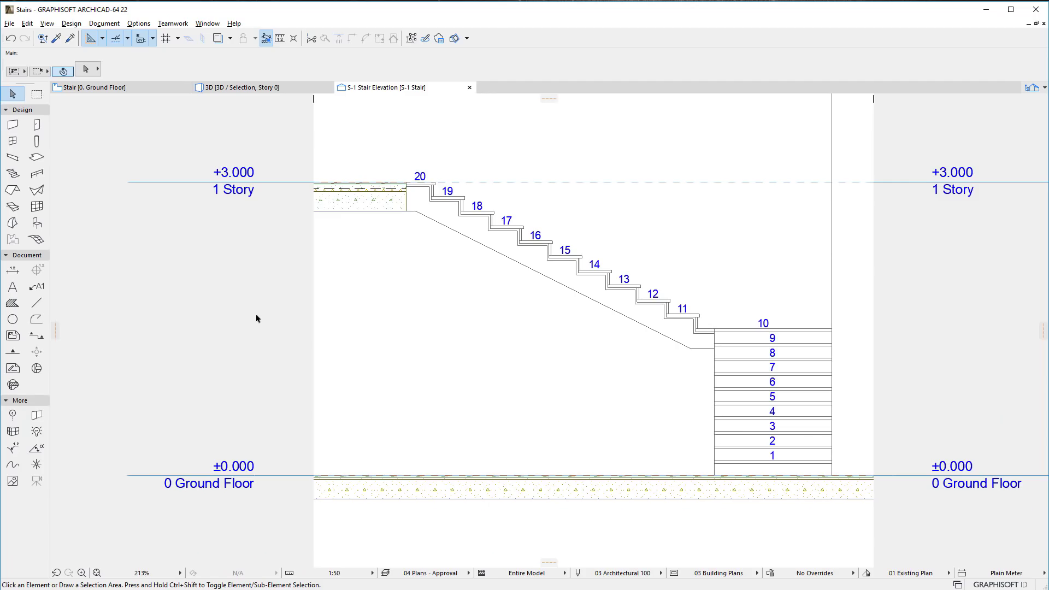
click(420, 176)
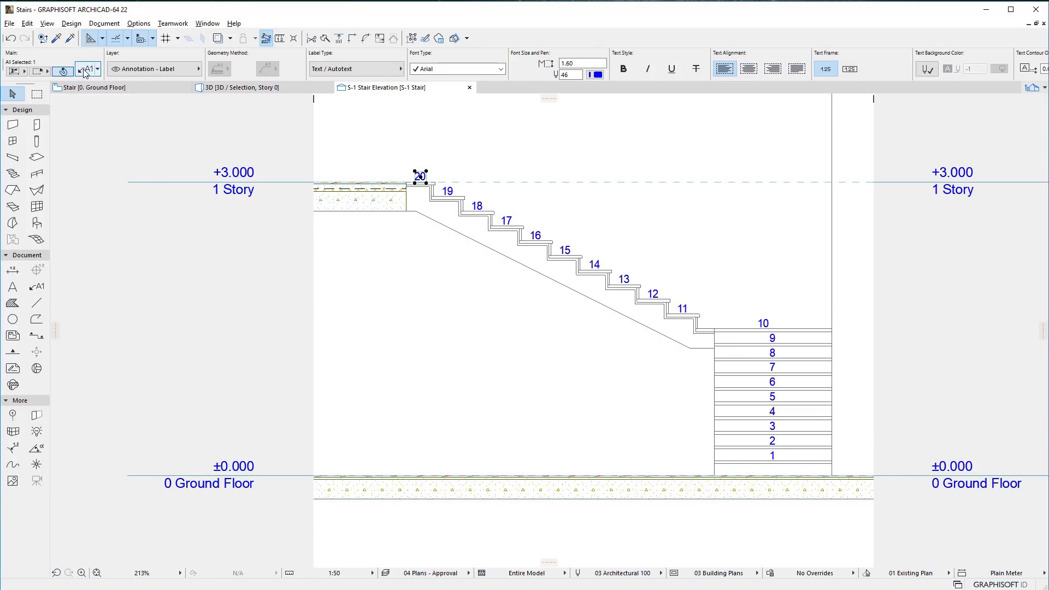
click(85, 72)
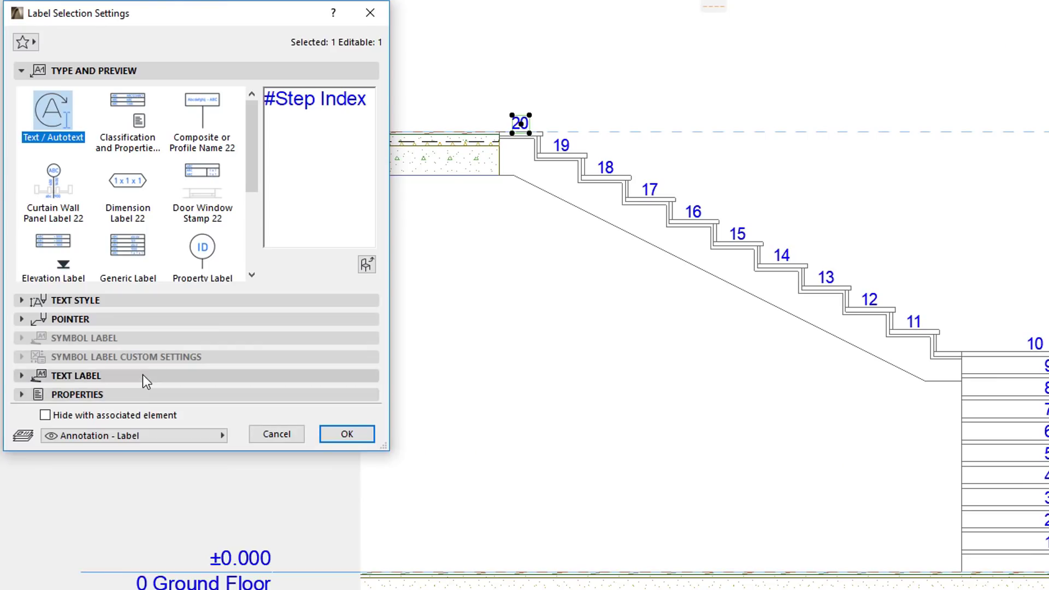
click(142, 375)
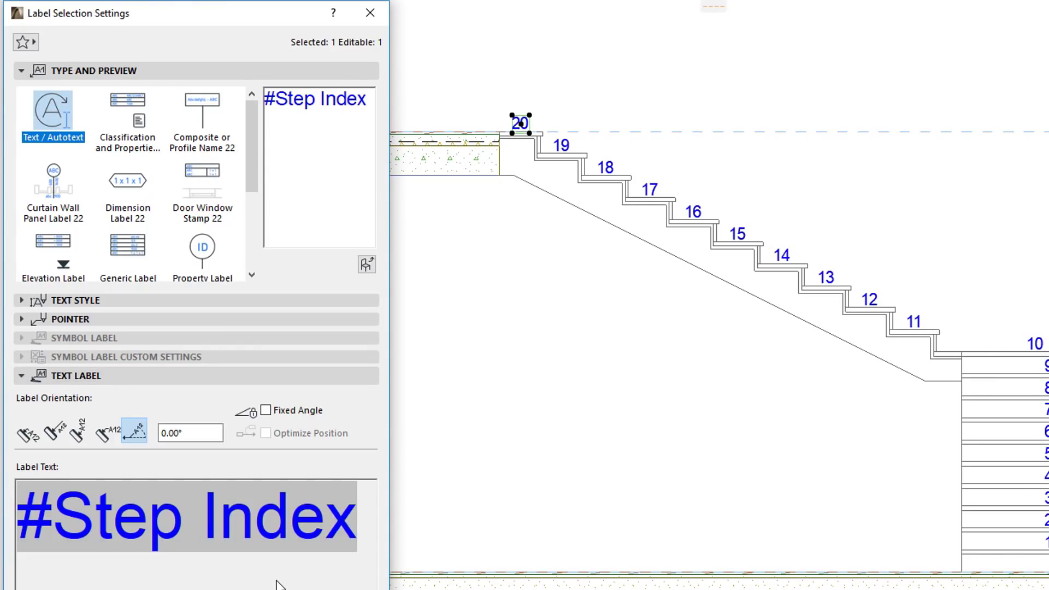
key(Return)
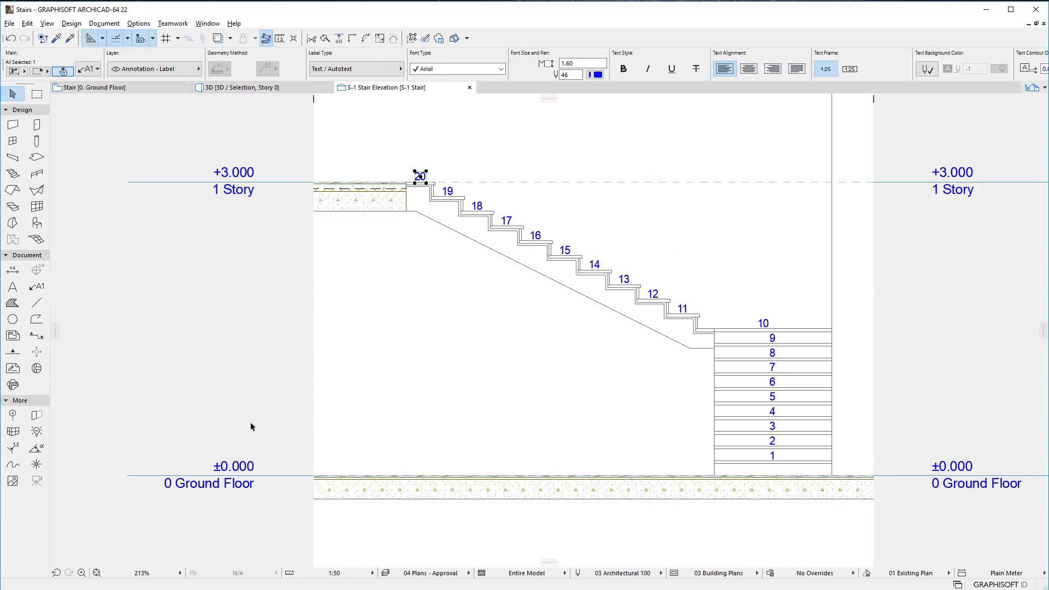
key(ctrl+z)
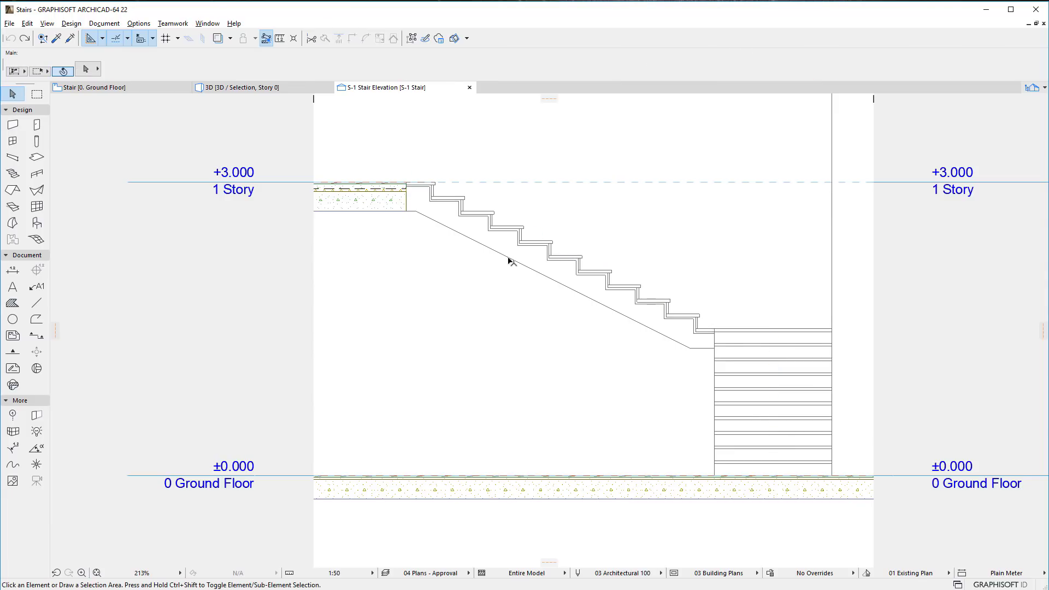
click(507, 258)
- Label the risers instead of treads with the 'Label - Stair Riser Step Index' favorite
click(104, 23)
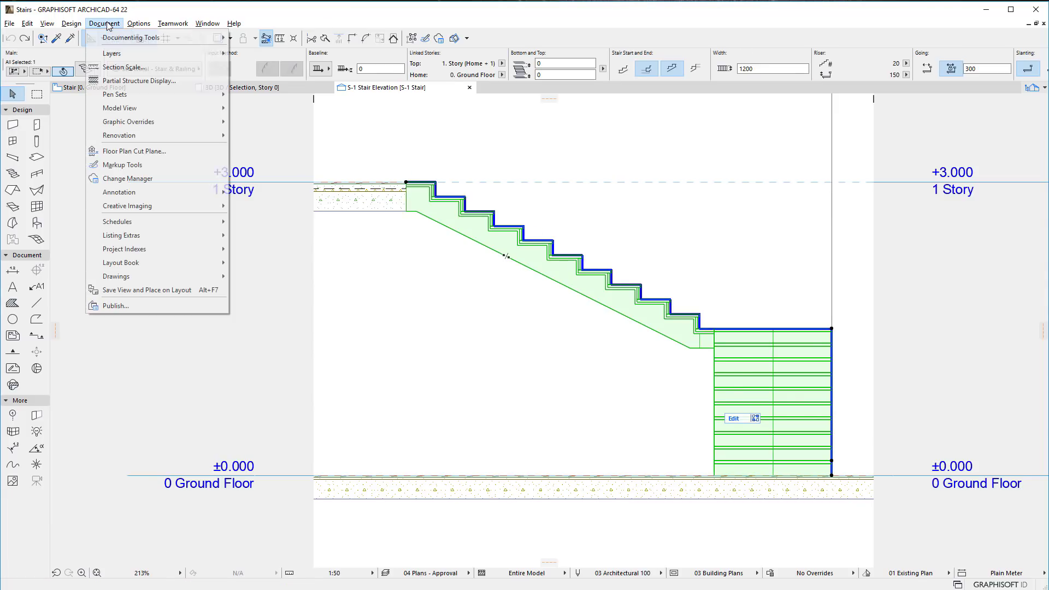
mouse_move(203, 197)
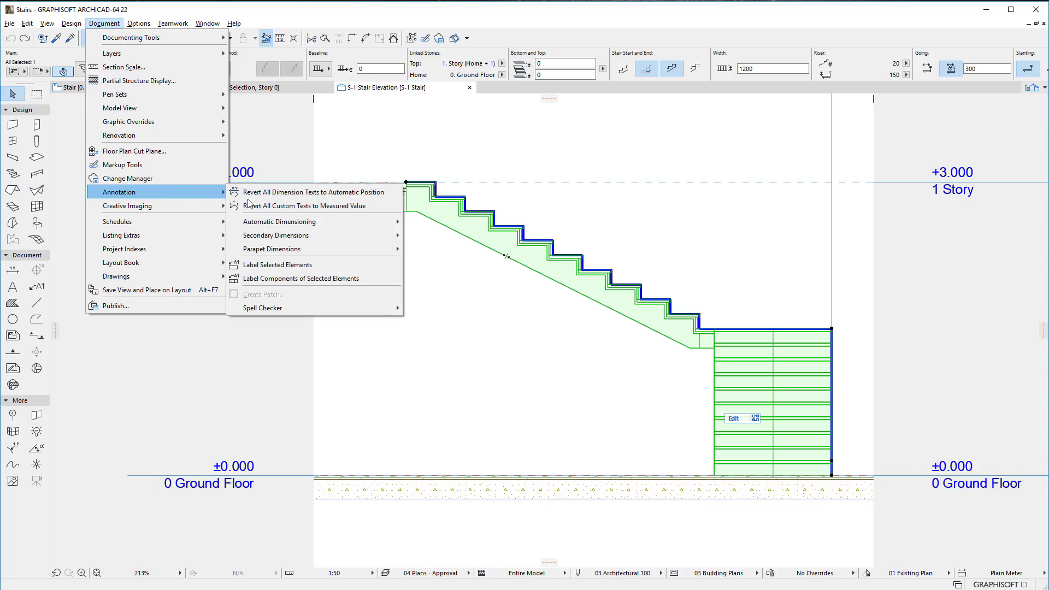
click(375, 277)
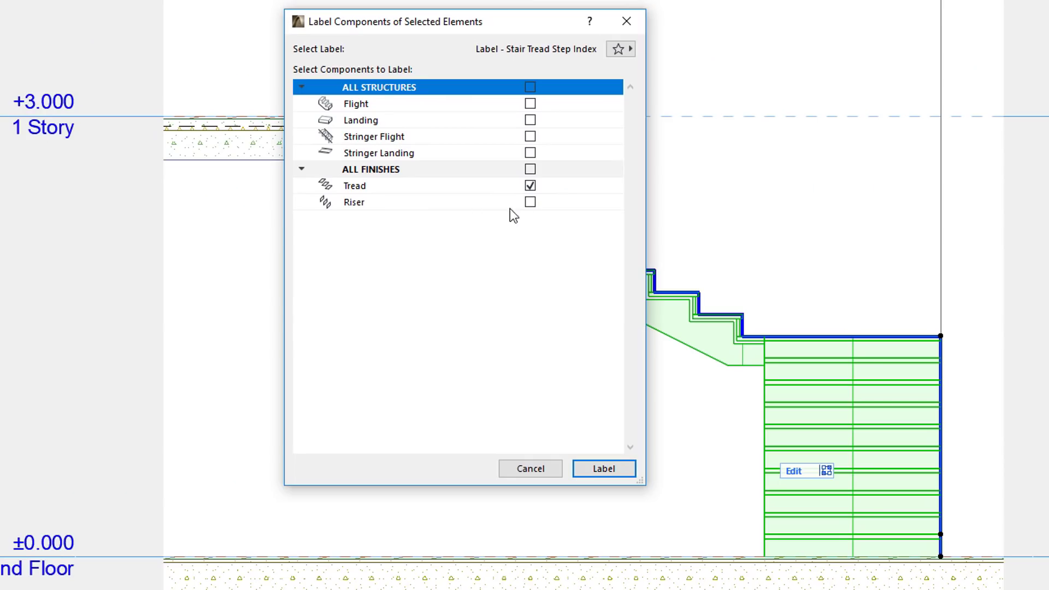
click(559, 240)
click(530, 186)
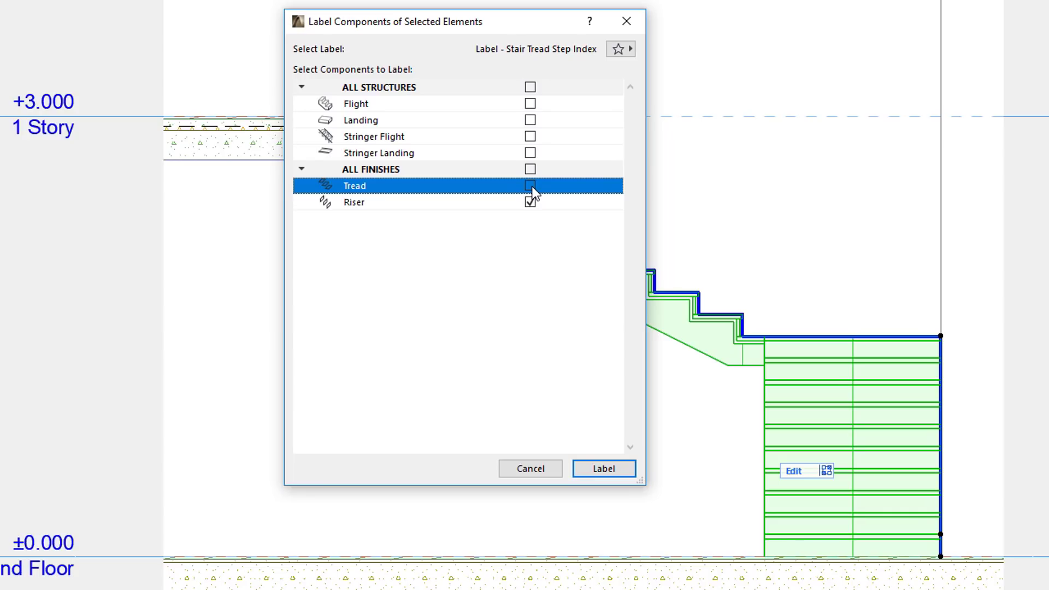
click(618, 48)
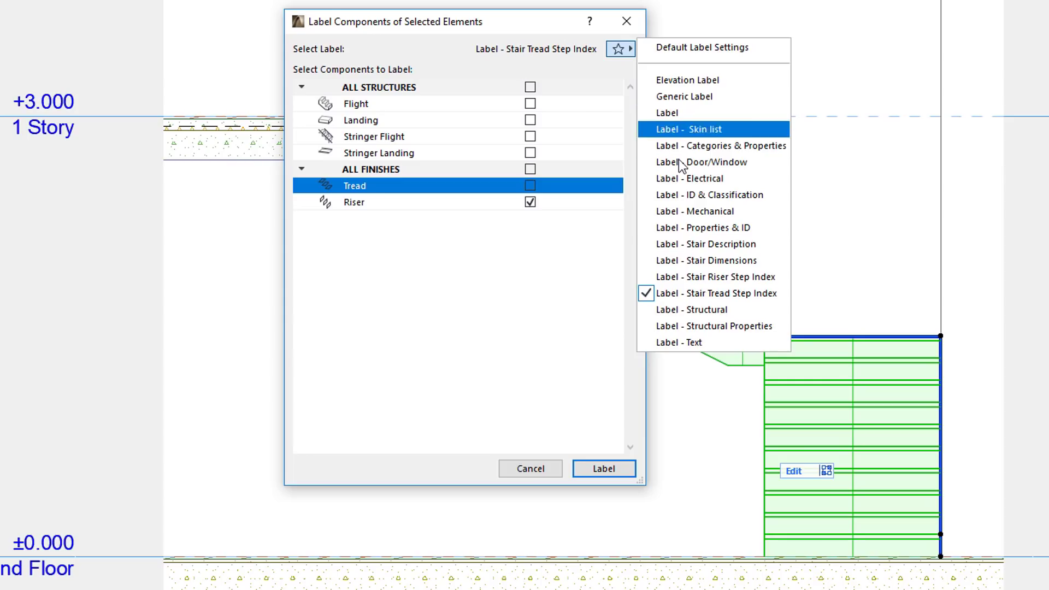
click(785, 284)
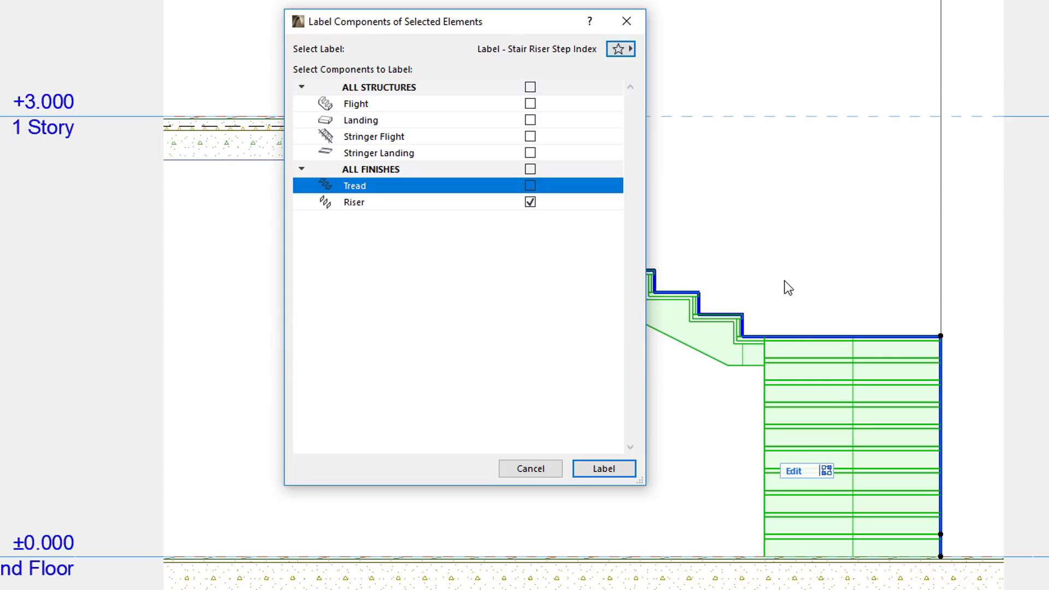
click(622, 468)
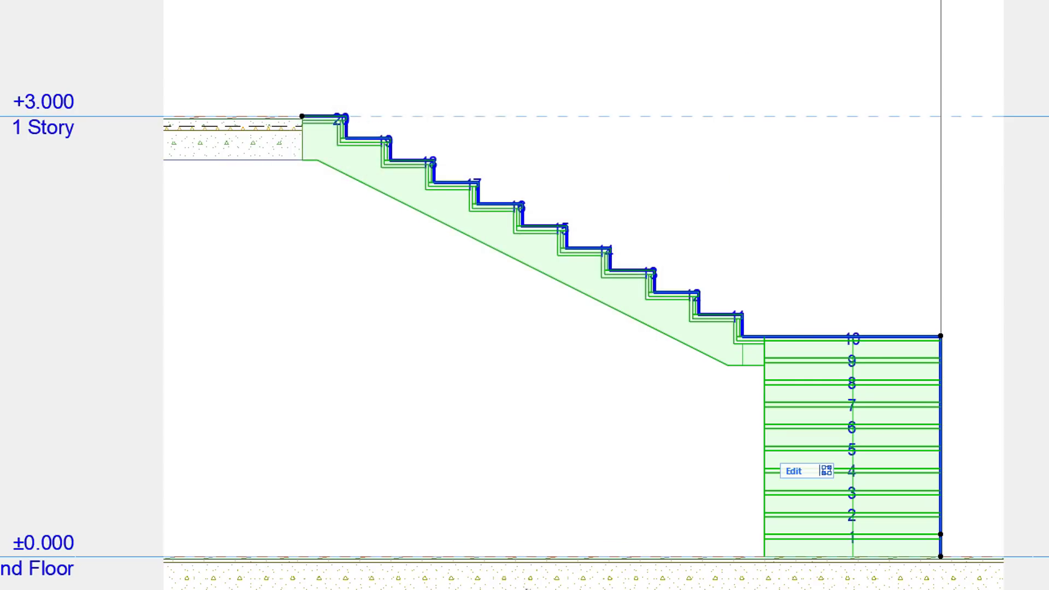
click(89, 440)
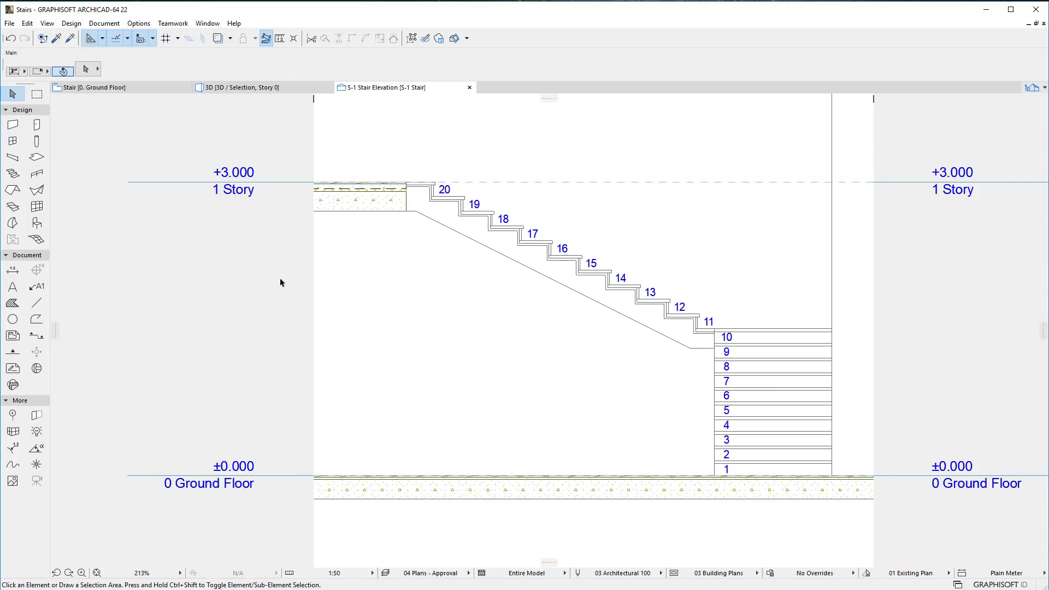
- Set the Label tool defaults to the 'Label - Stair Description' favorite
click(37, 287)
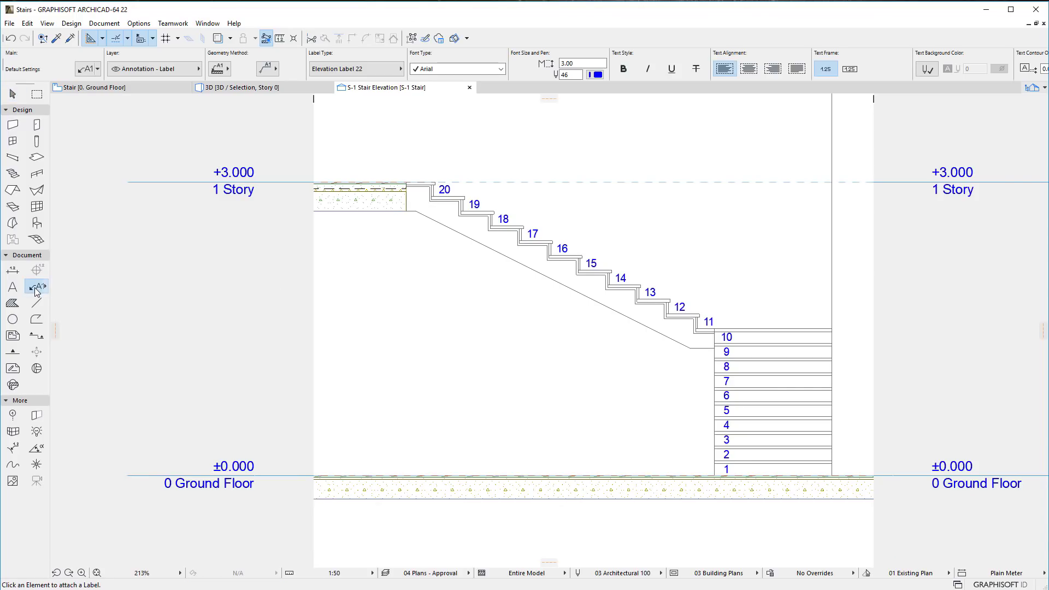
click(86, 72)
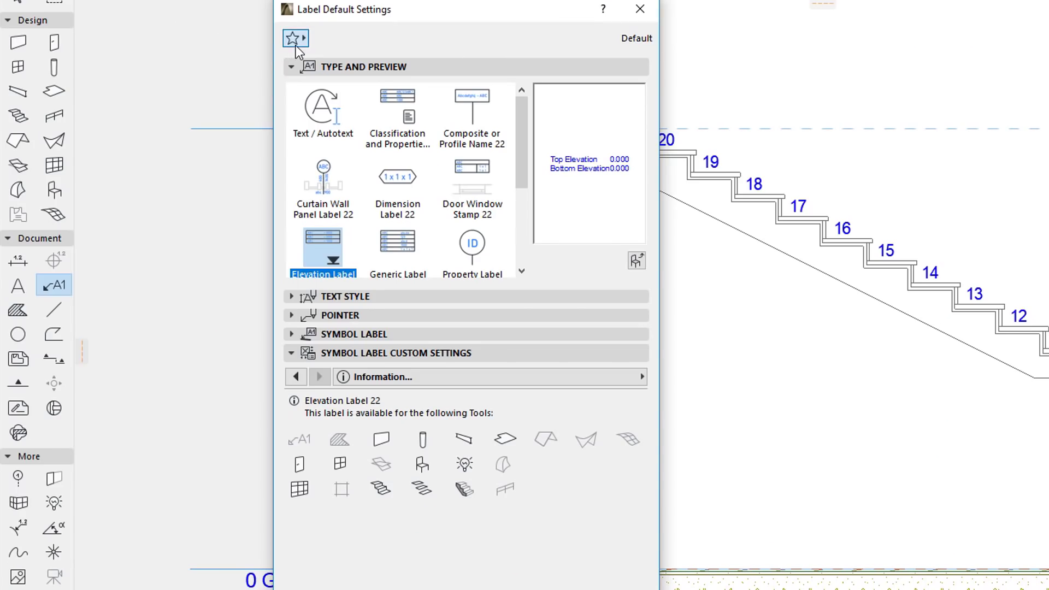
click(296, 47)
click(139, 402)
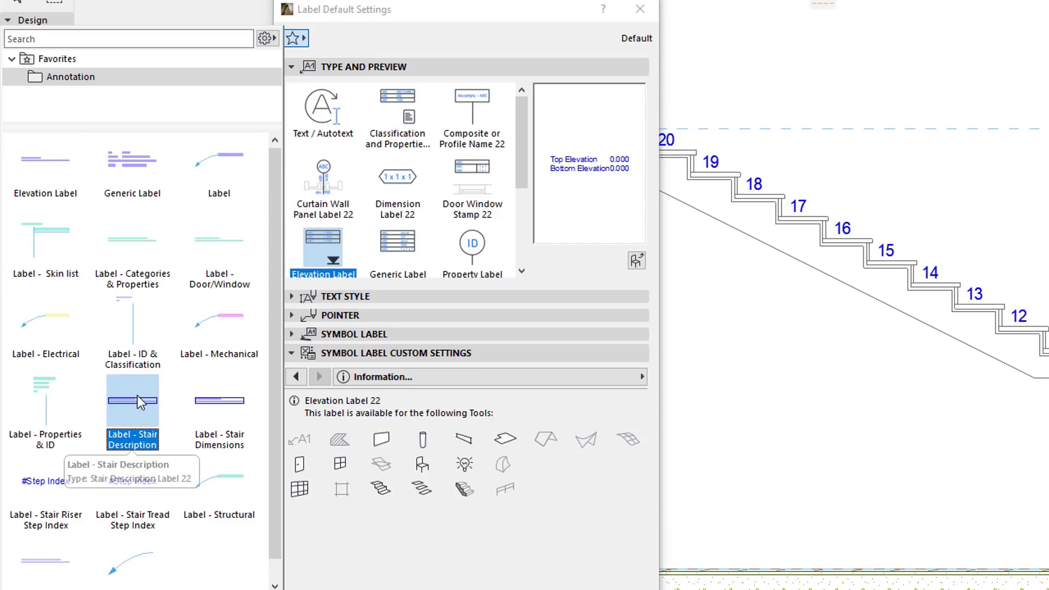
double_click(139, 402)
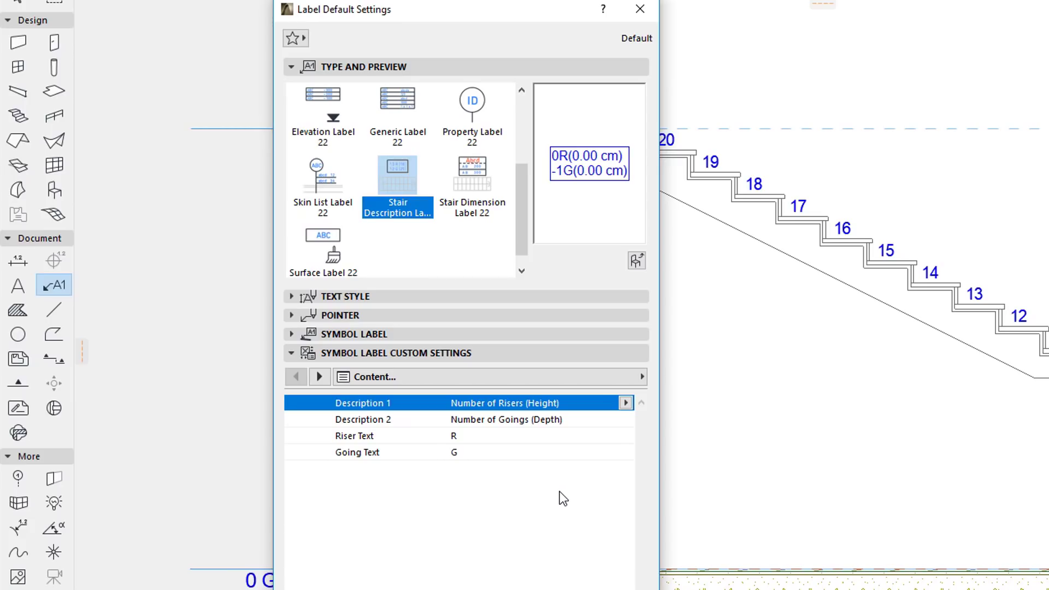
click(418, 537)
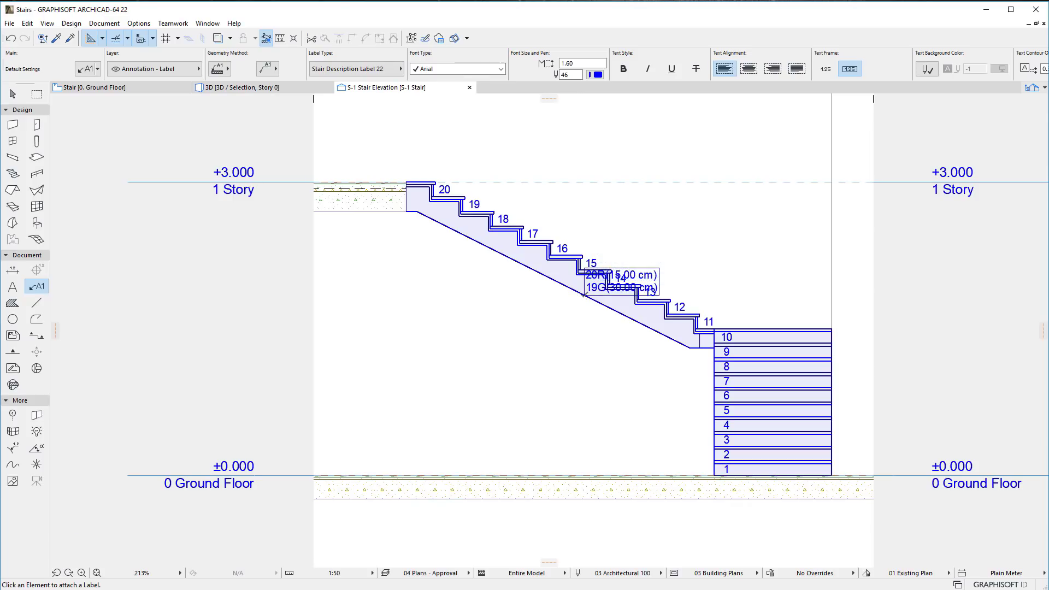
- Attach the 20R(15.00 cm) / 19G(30.00 cm) description label to the stair, above step 10
click(584, 296)
drag(586, 295, 754, 325)
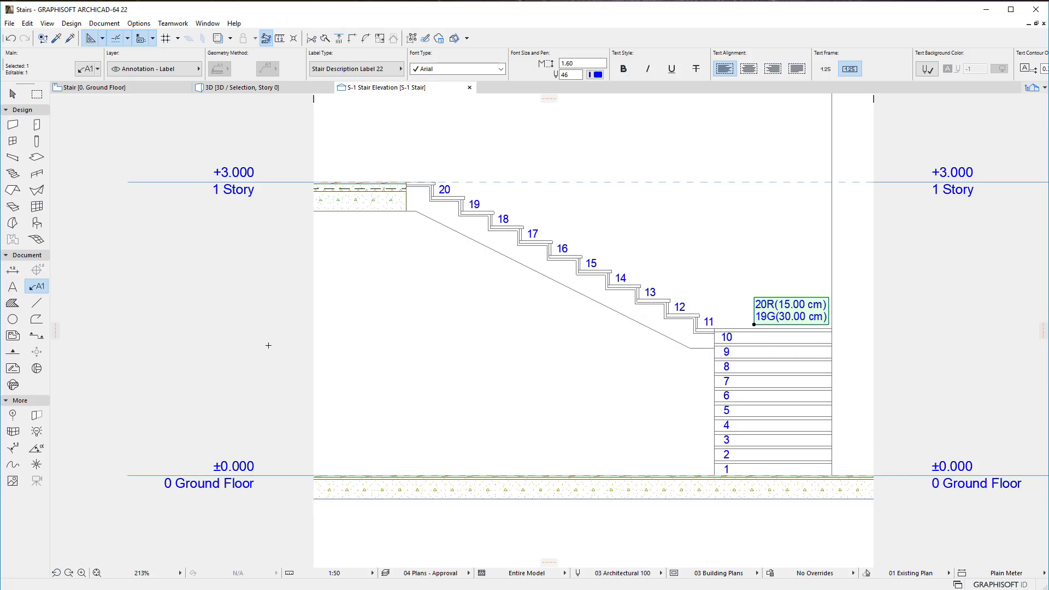
key(Escape)
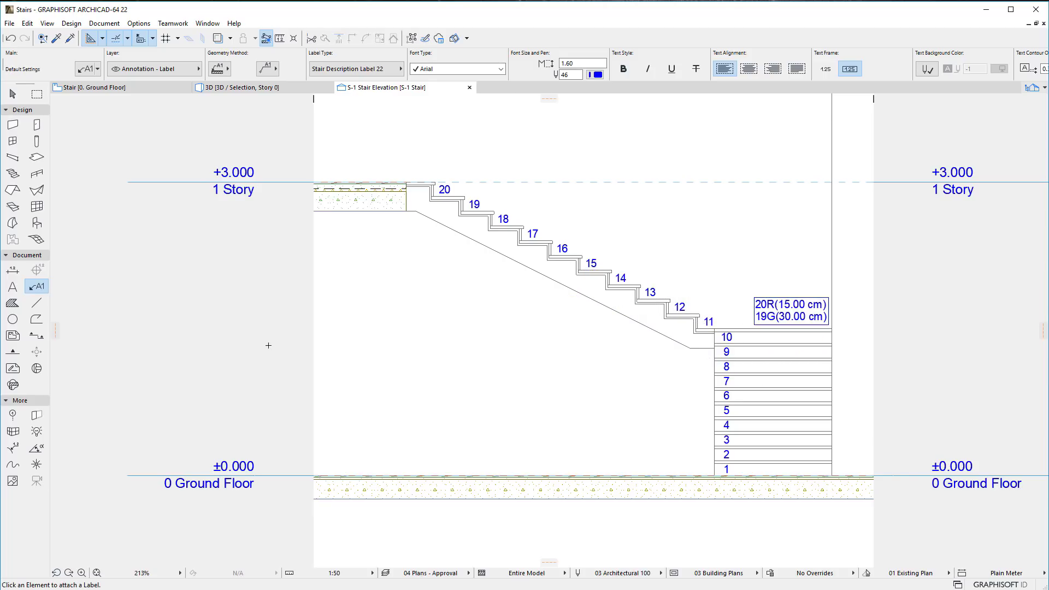
key(ctrl+t)
- Switch the label defaults to the Stair Dimension Label 22 favorite
click(291, 41)
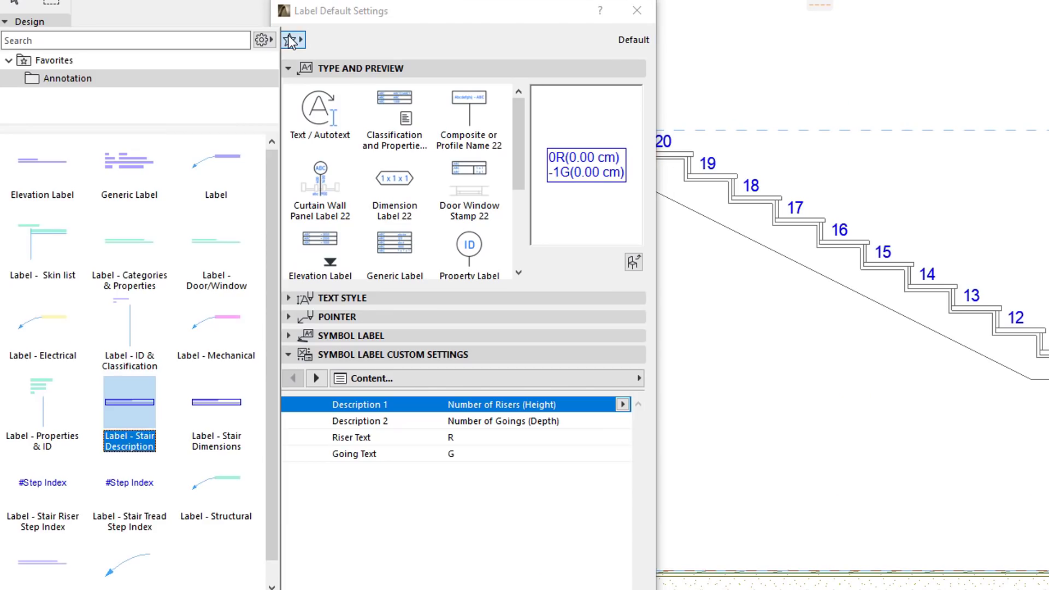
click(212, 399)
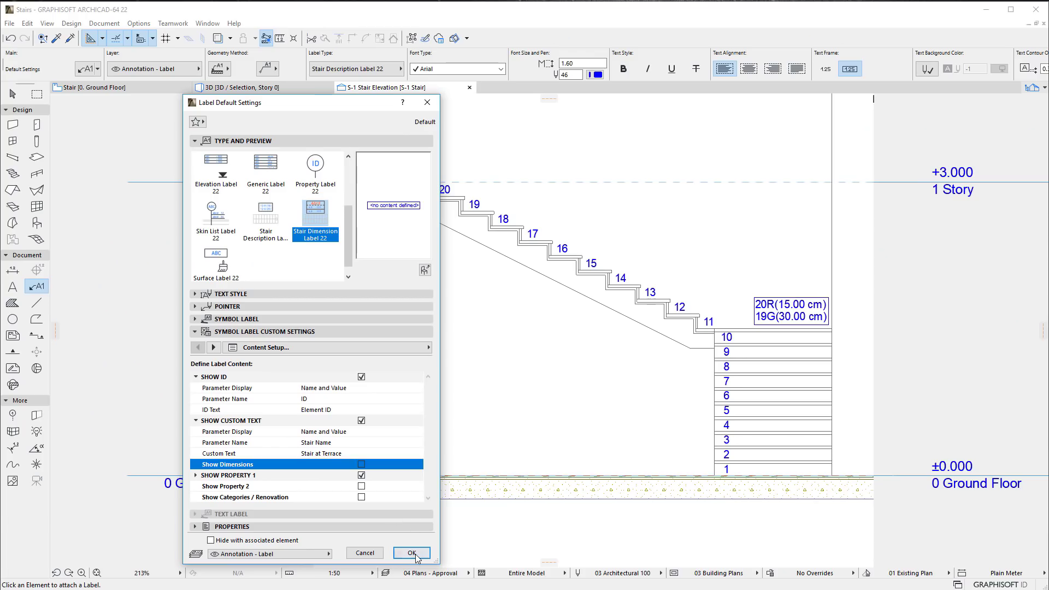
click(411, 552)
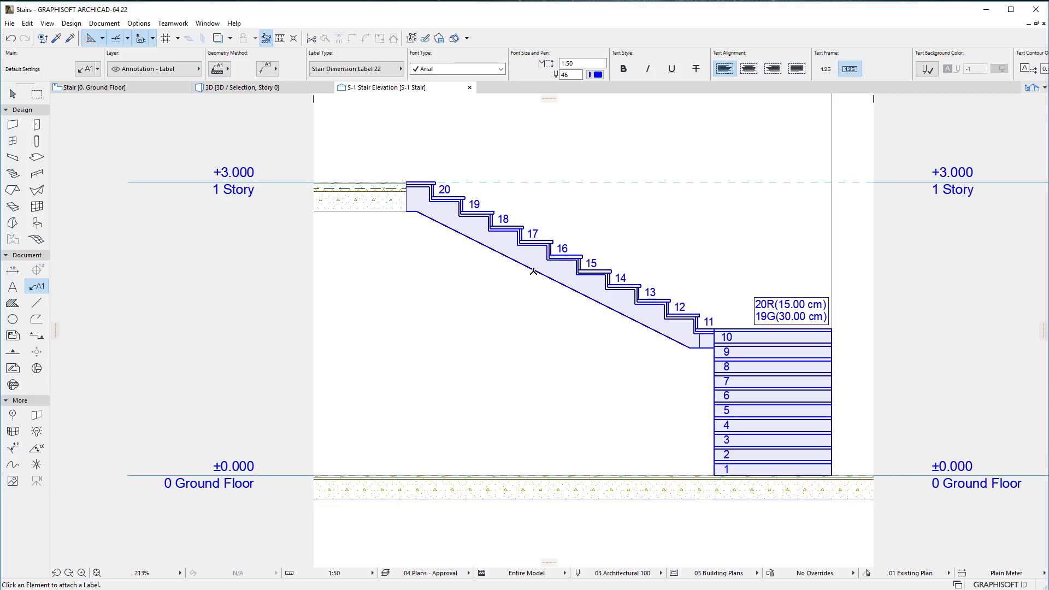
- Attach the STAIR - 016 dimension label (2 x 0.15(R)+ 0.30(G) = 0.60) and move it above the stair
click(534, 271)
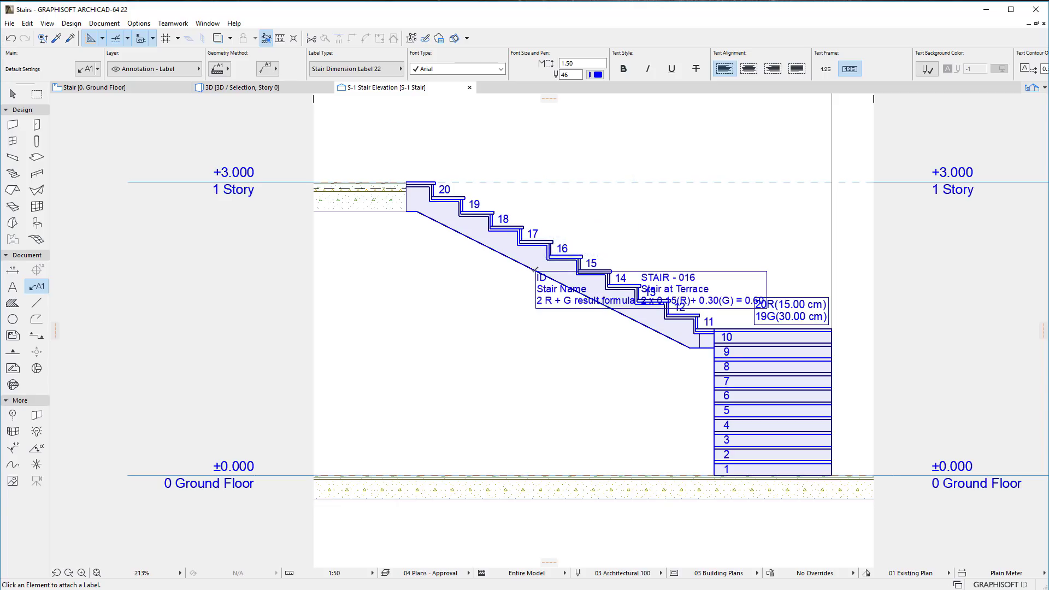
click(535, 272)
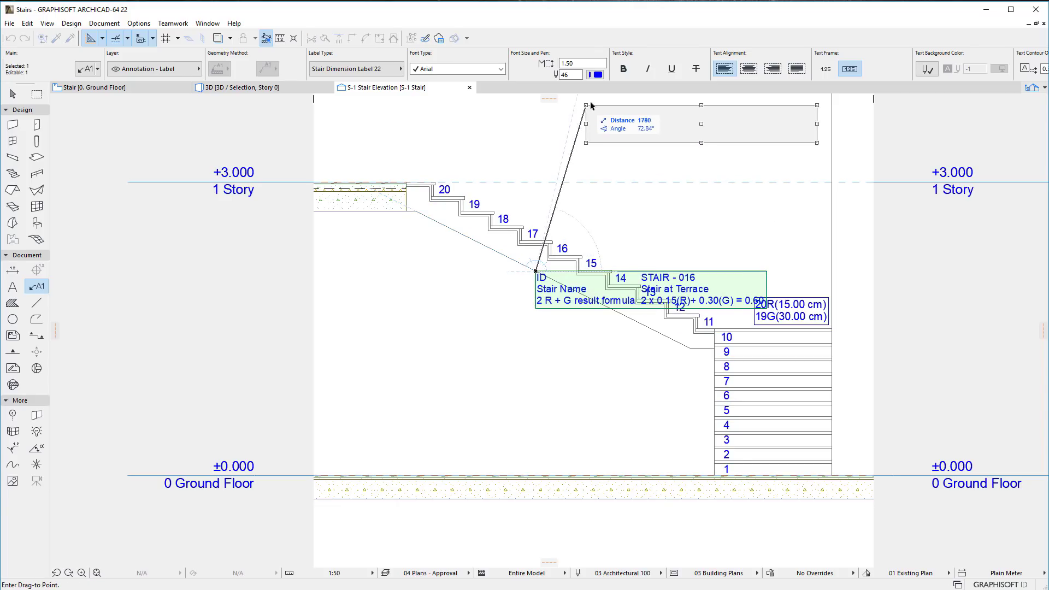
click(595, 108)
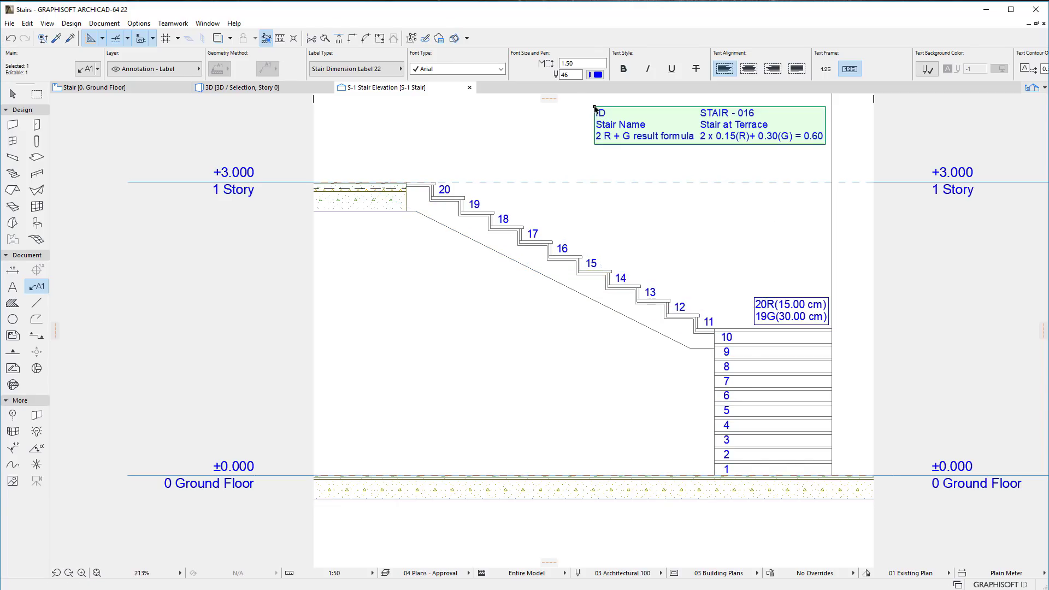
click(86, 70)
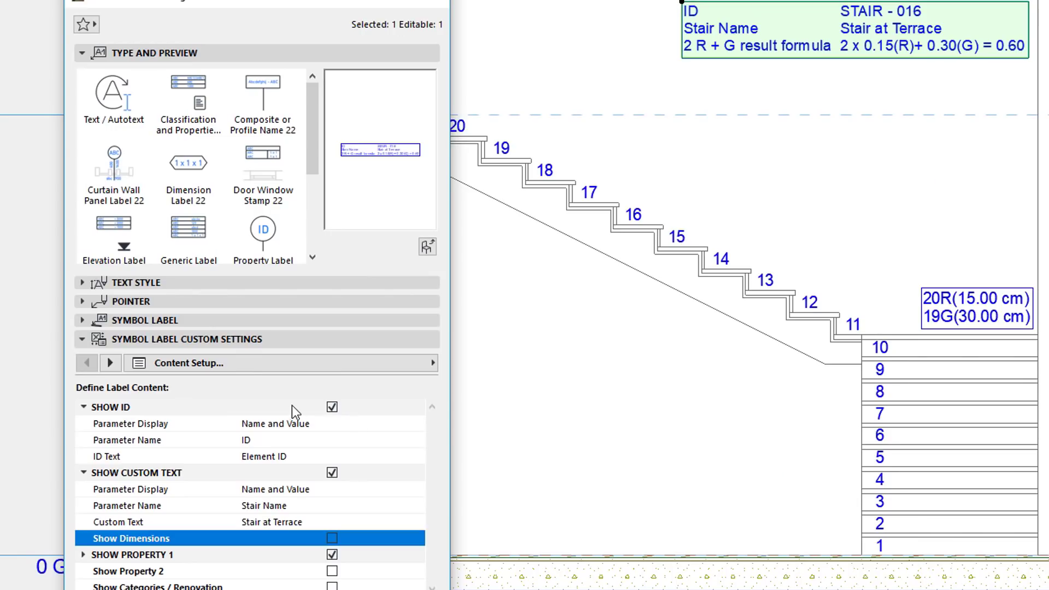
- Review the label's ID, custom text, Property 1 and 2 R + G formula content rows
click(283, 408)
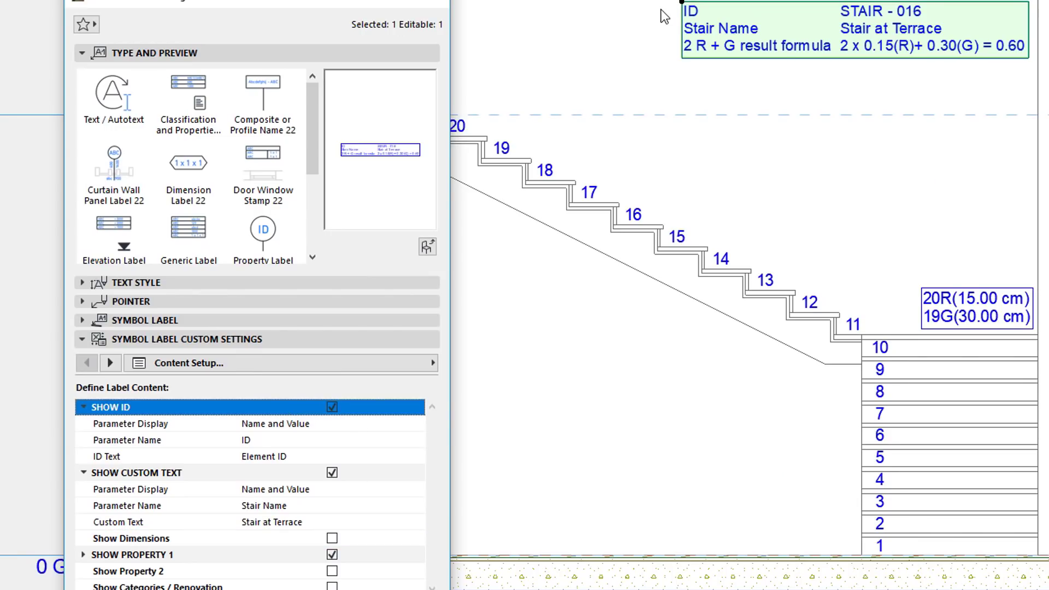
click(376, 475)
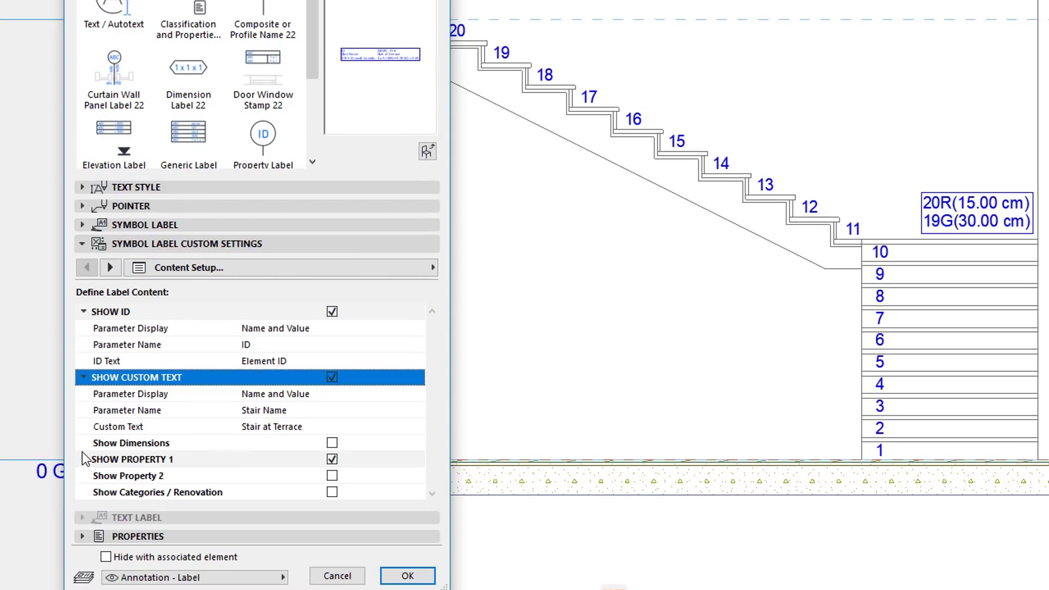
click(84, 460)
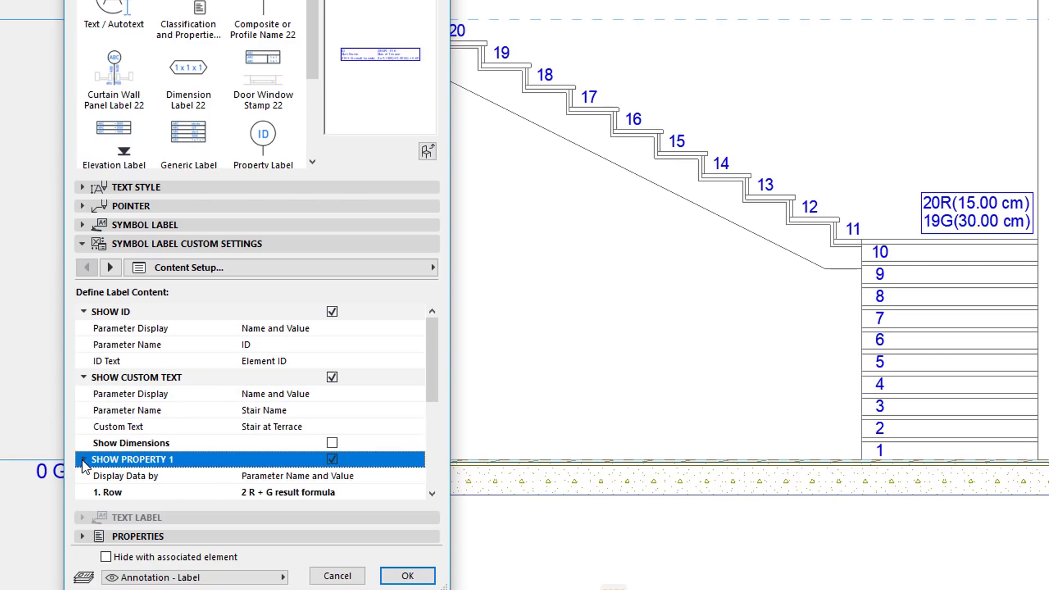
click(347, 492)
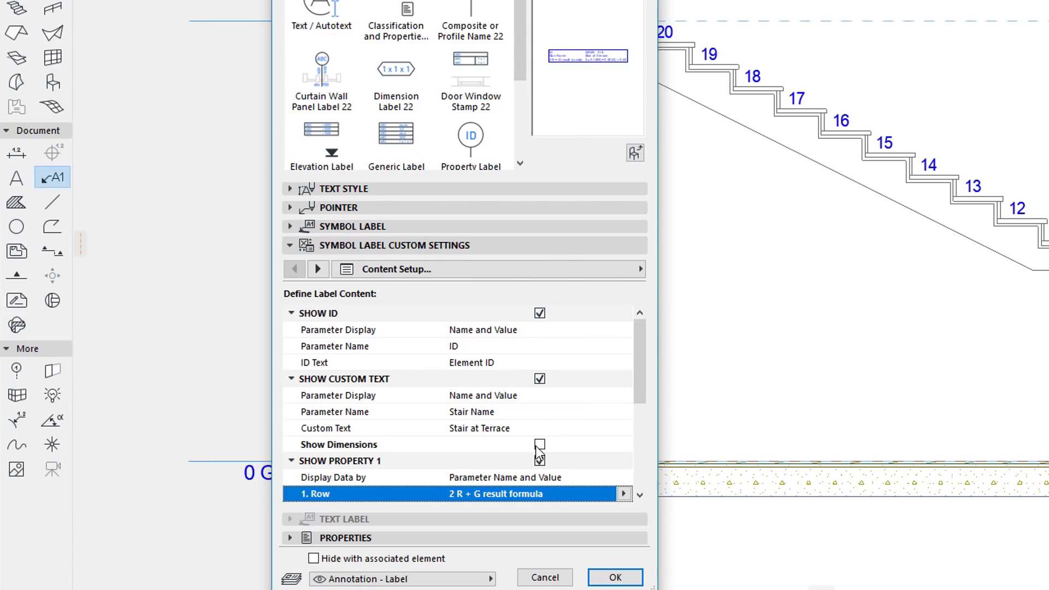
- Turn on Show Dimensions and check Stair Width, Riser Height, Going Depth and Number of Risers
click(361, 464)
click(291, 444)
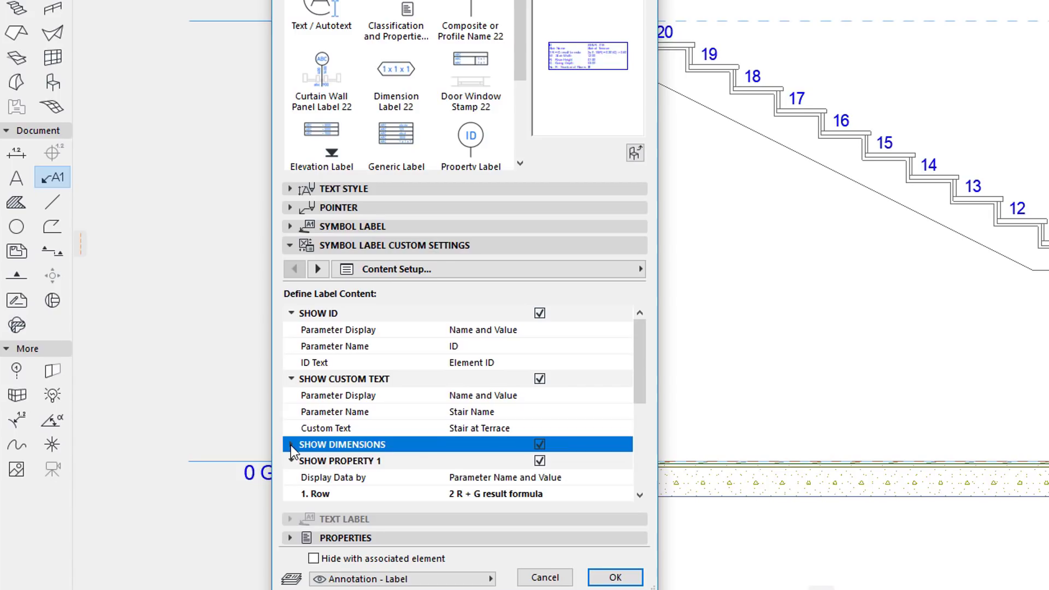
drag(641, 345, 641, 377)
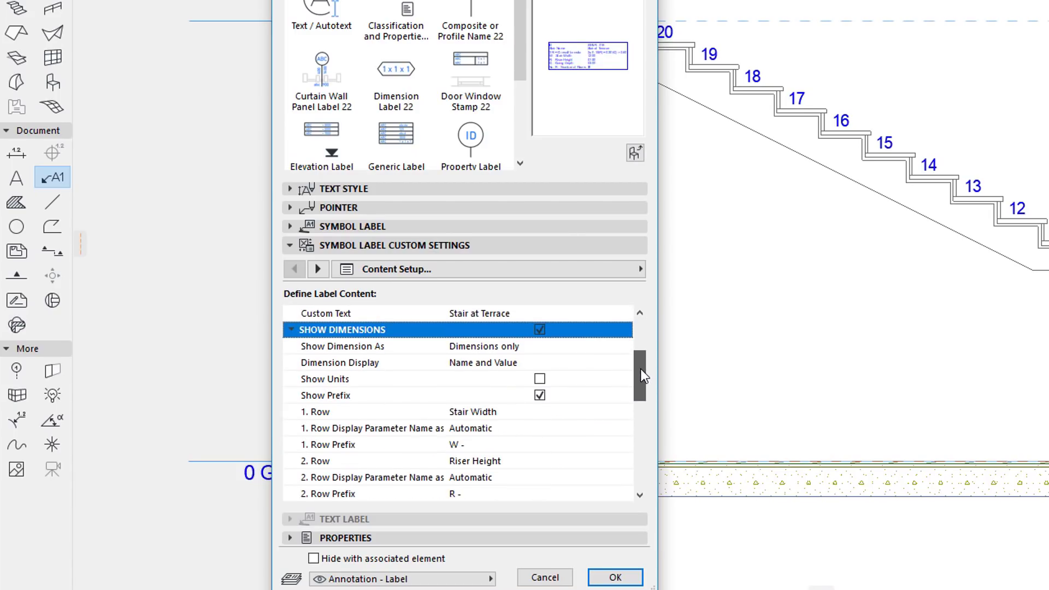
scroll(644, 376, down, 3)
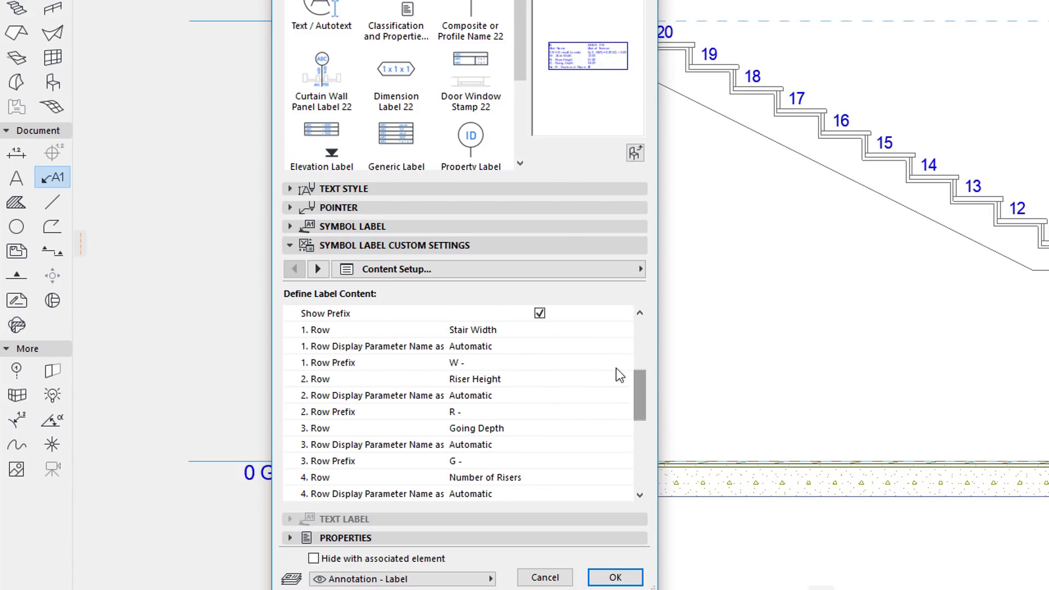
click(579, 331)
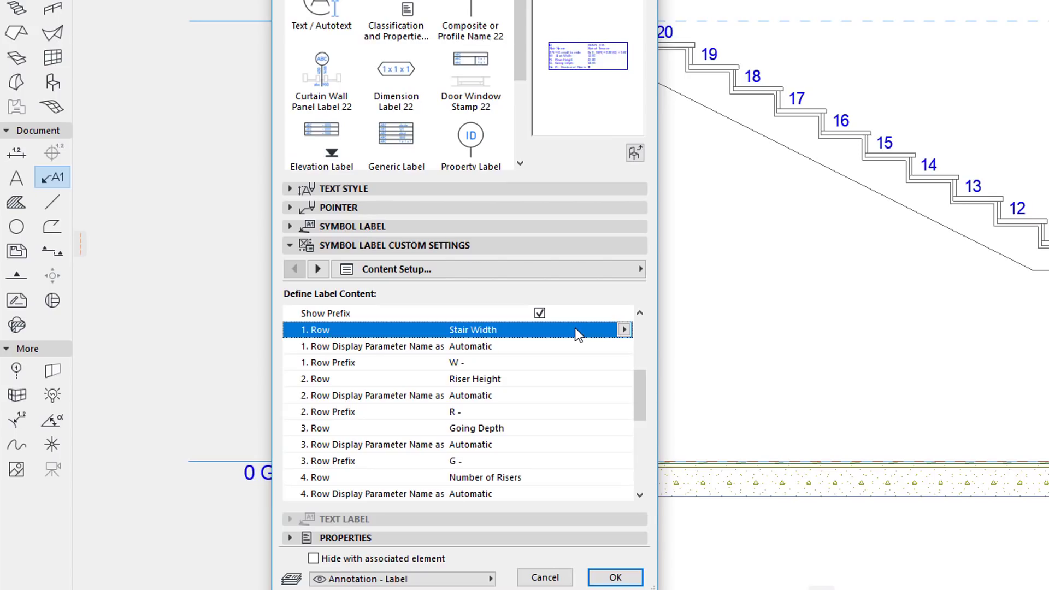
click(571, 381)
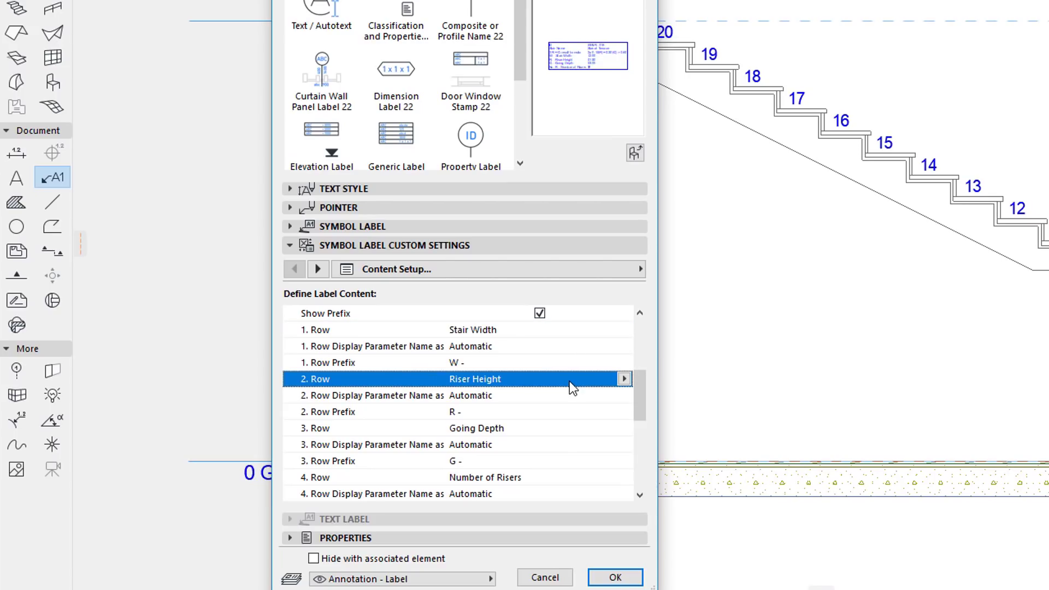
click(575, 431)
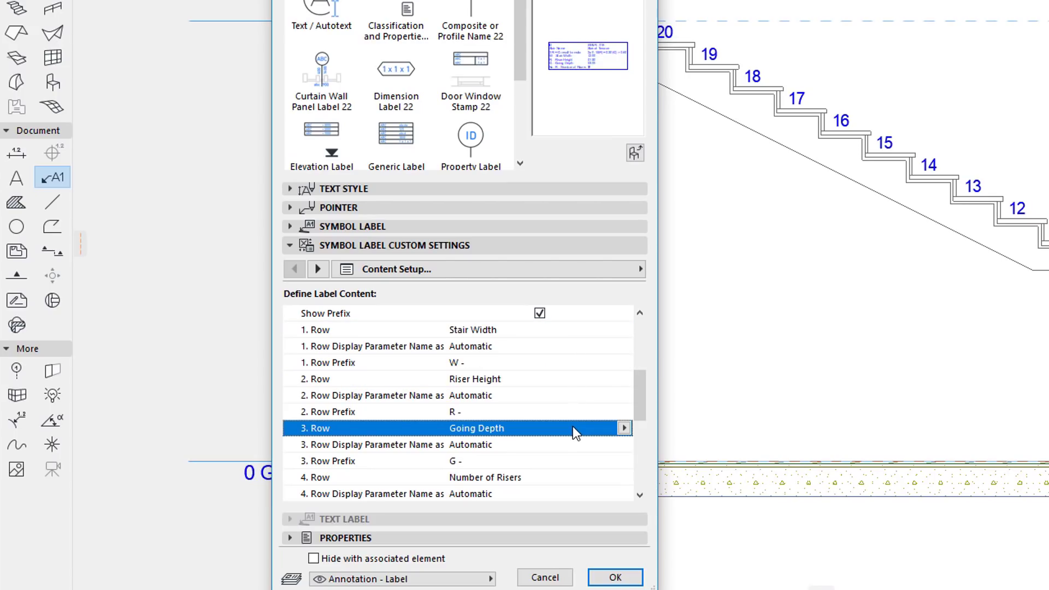
click(578, 480)
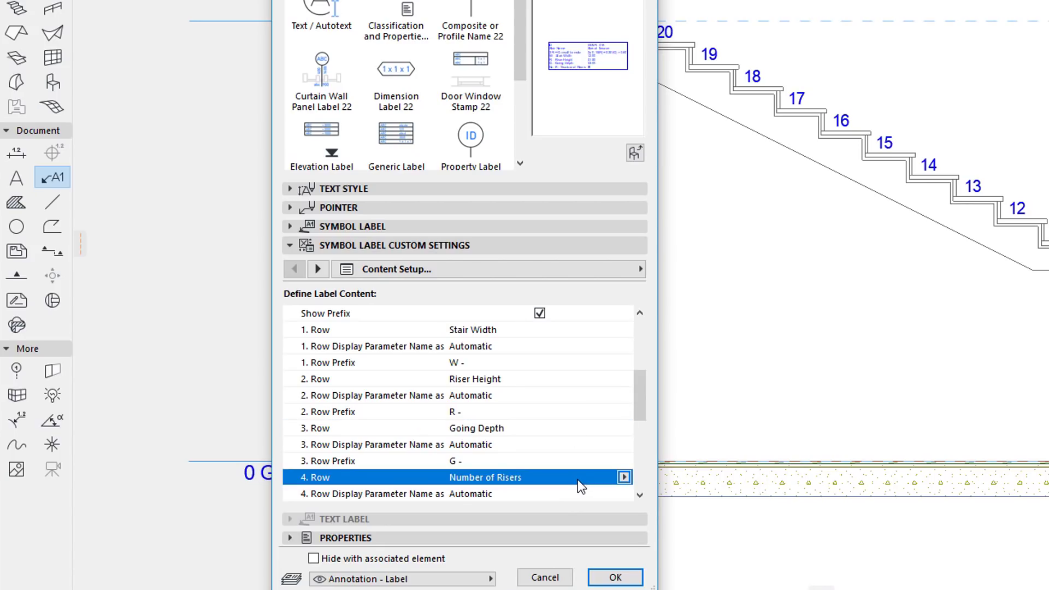
click(614, 576)
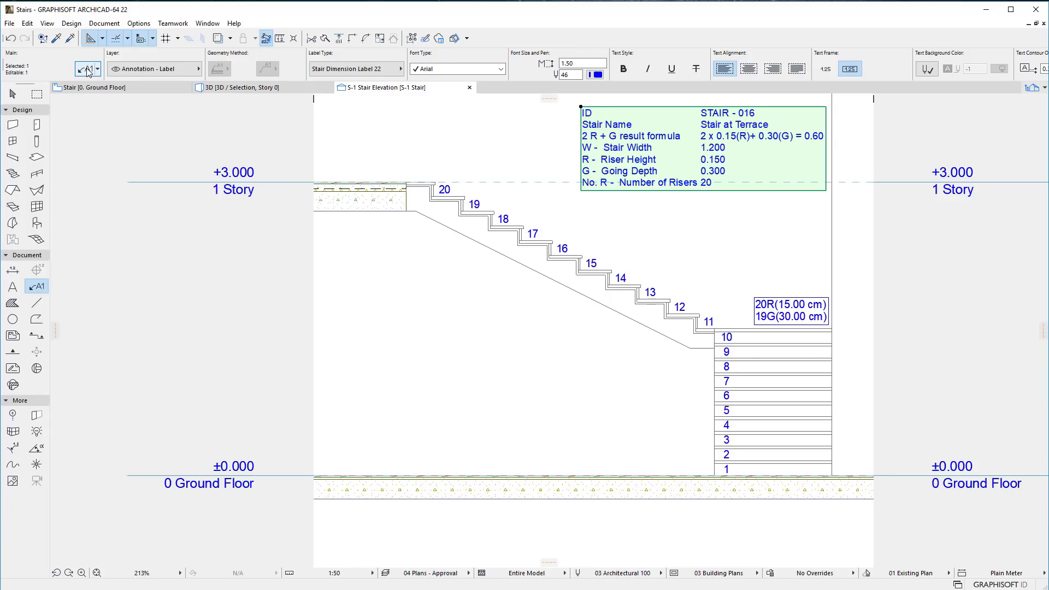
- Reopen the label settings and view the choices for how dimensions are shown
click(87, 69)
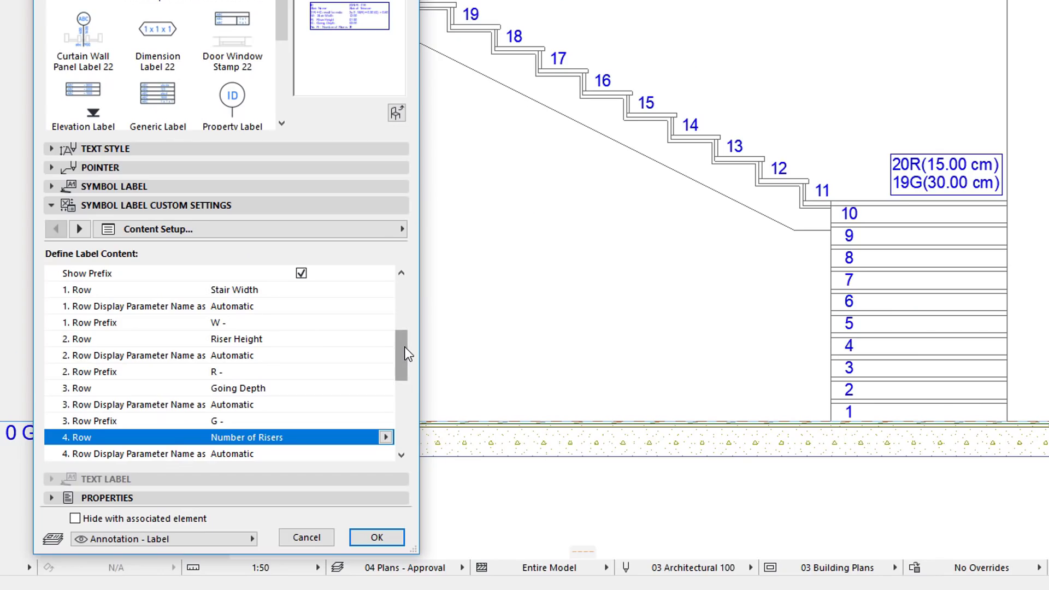
drag(404, 347, 409, 321)
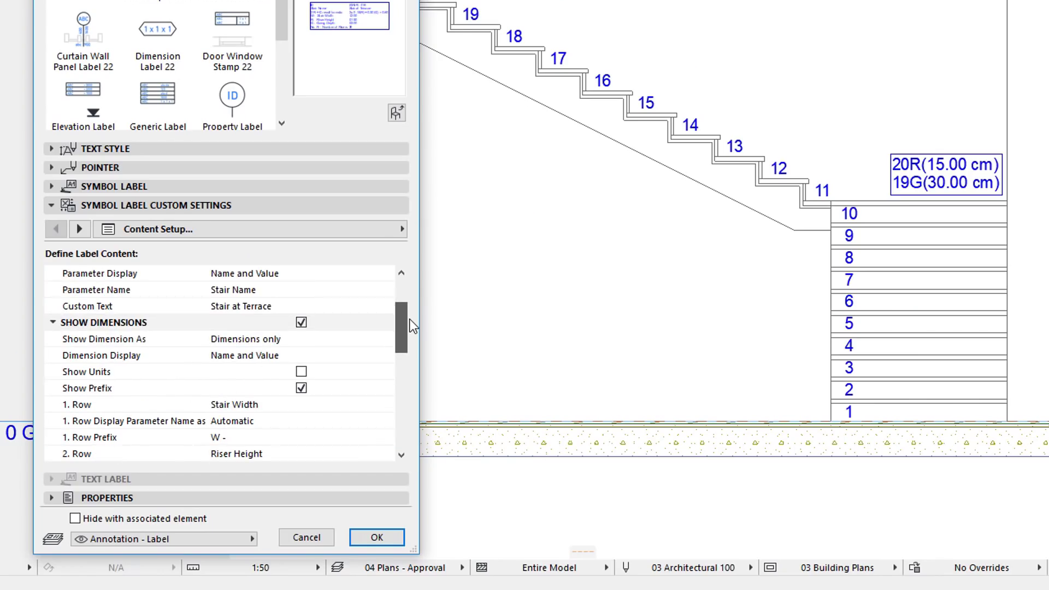
click(385, 338)
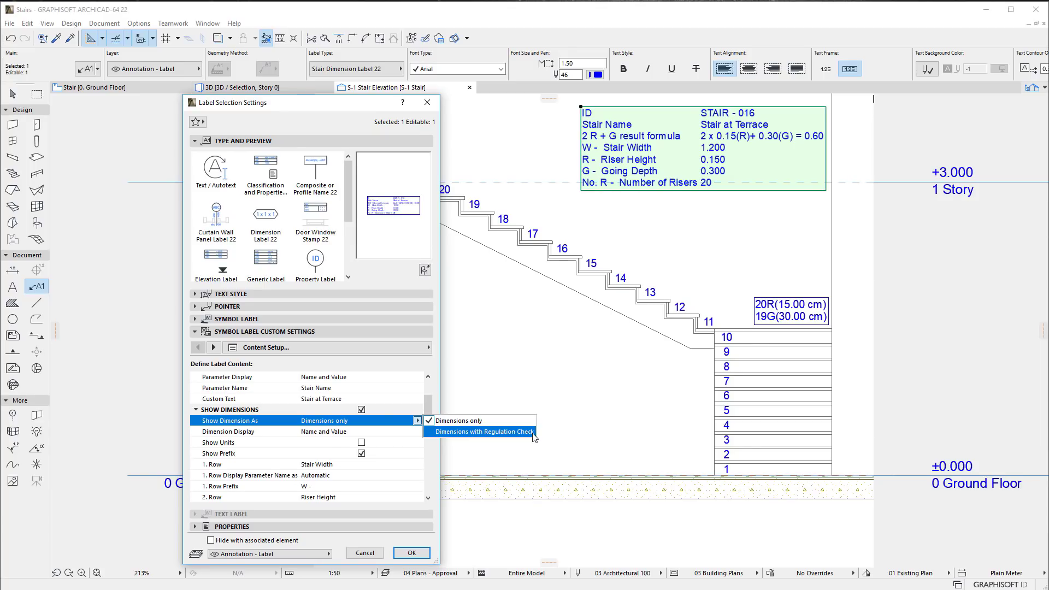
- Show the label dimensions as Dimensions with Regulation Check, then return to the 3D stair view
click(533, 433)
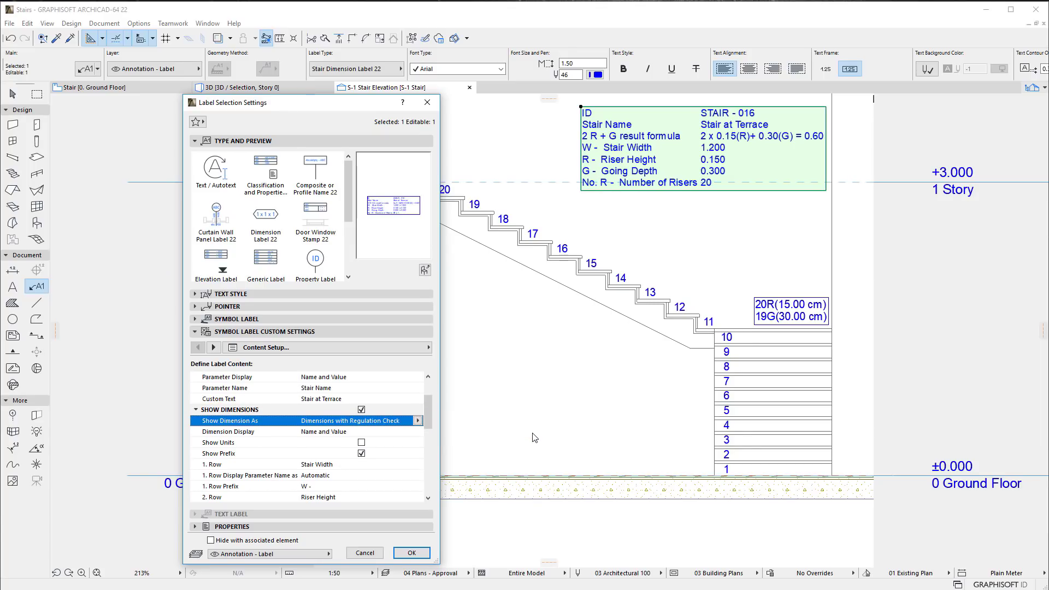
click(412, 553)
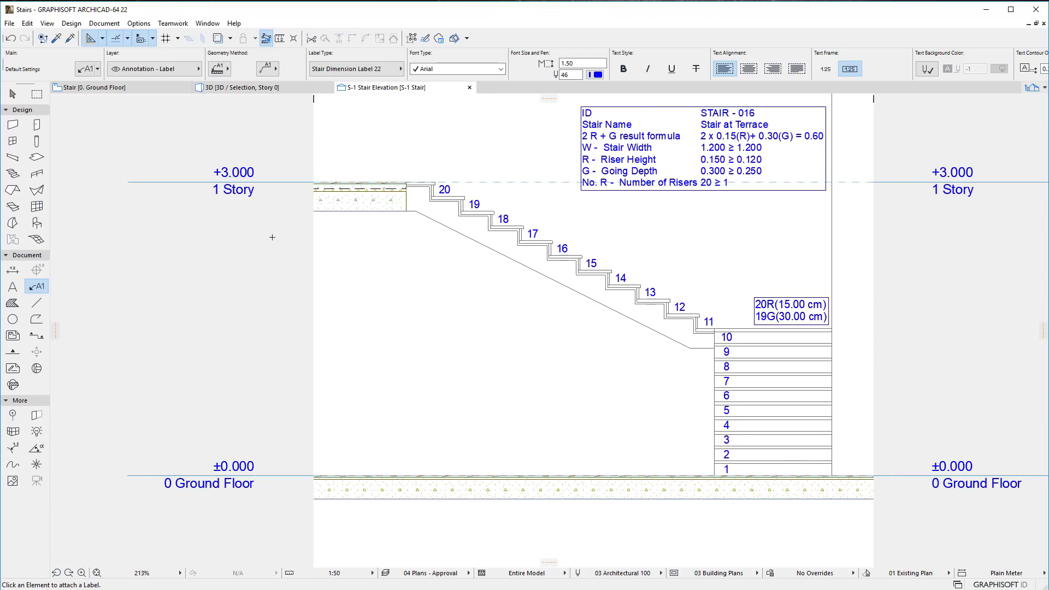
click(297, 90)
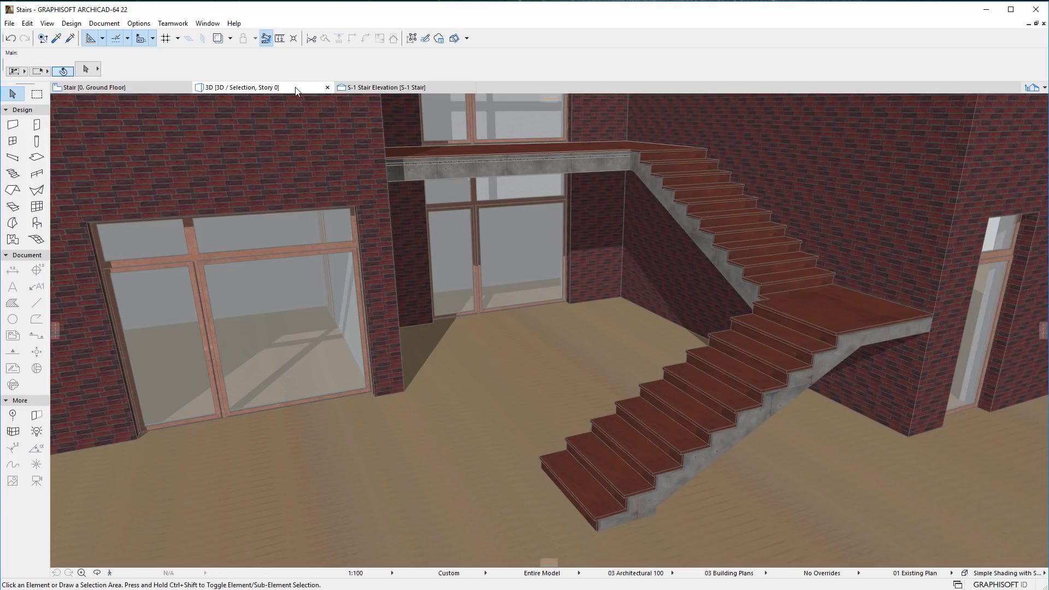